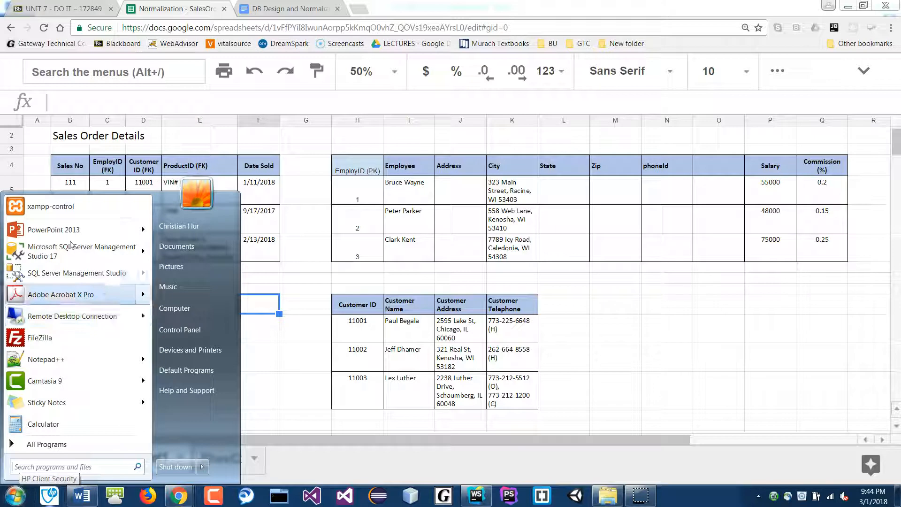
- Launch SQL Server Management Studio and connect to the local SQLEXPRESS2014 database engine using Windows Authentication
left_click(53, 261)
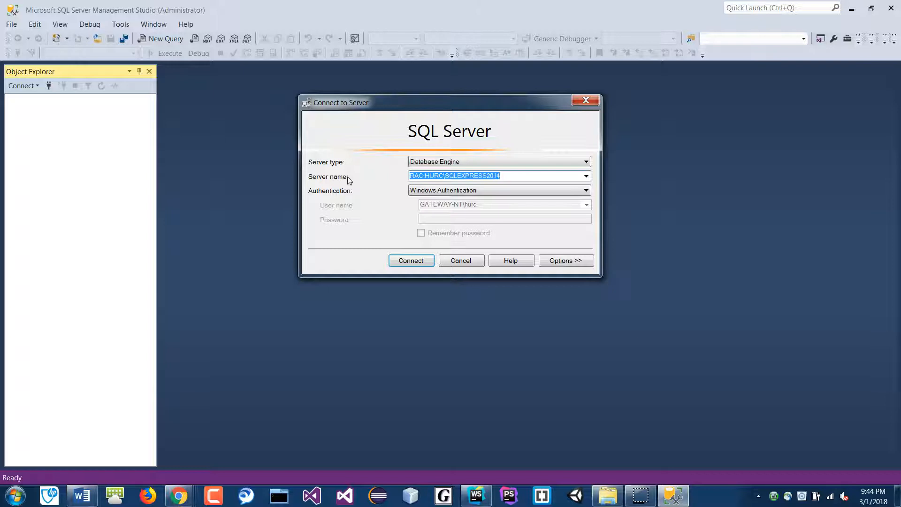
left_click(411, 262)
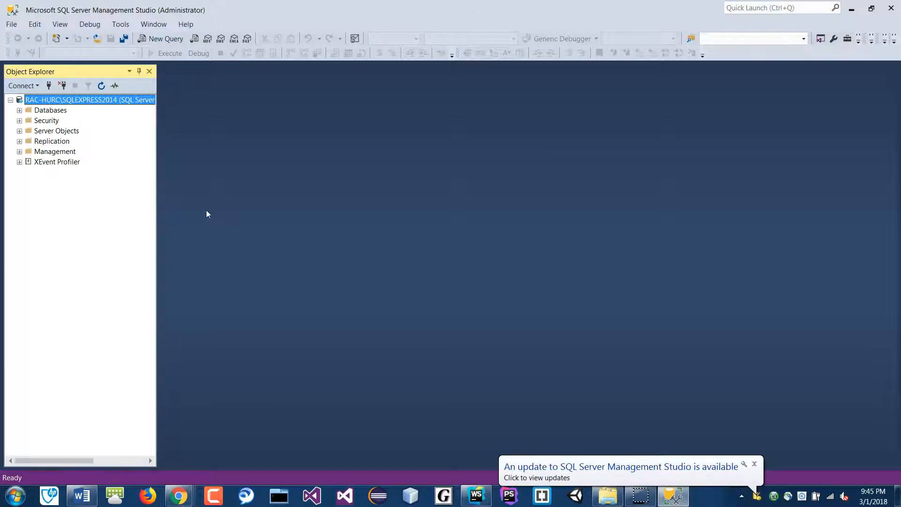
- Create a new database diagram in the Unit6DB database without adding any existing tables
double_click(42, 110)
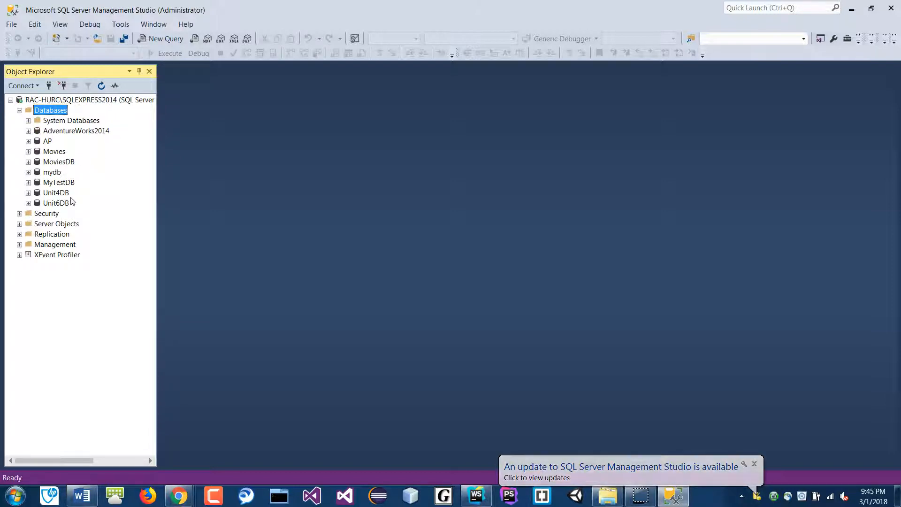
left_click(37, 205)
double_click(38, 207)
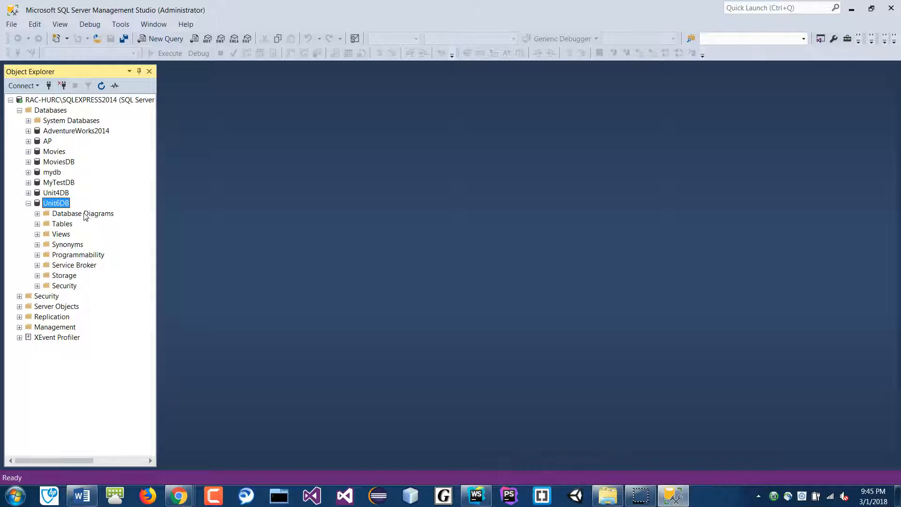
left_click(82, 216)
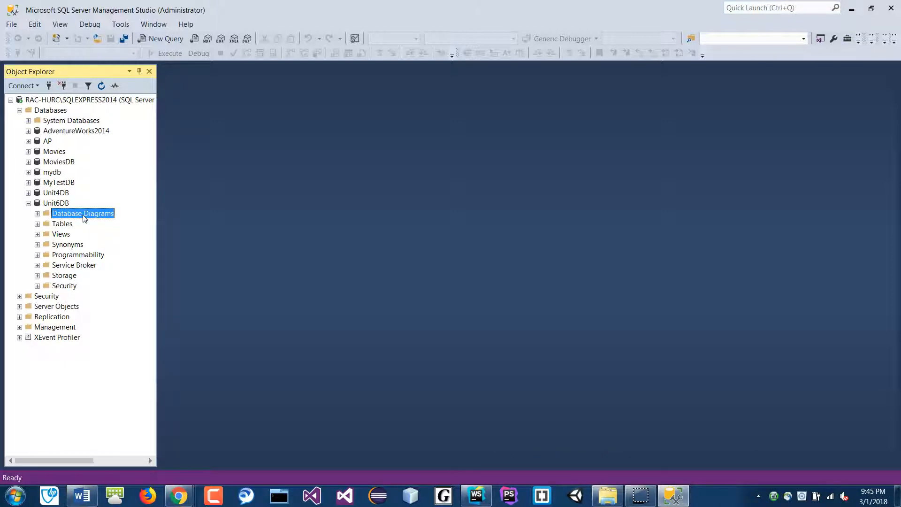
right_click(85, 218)
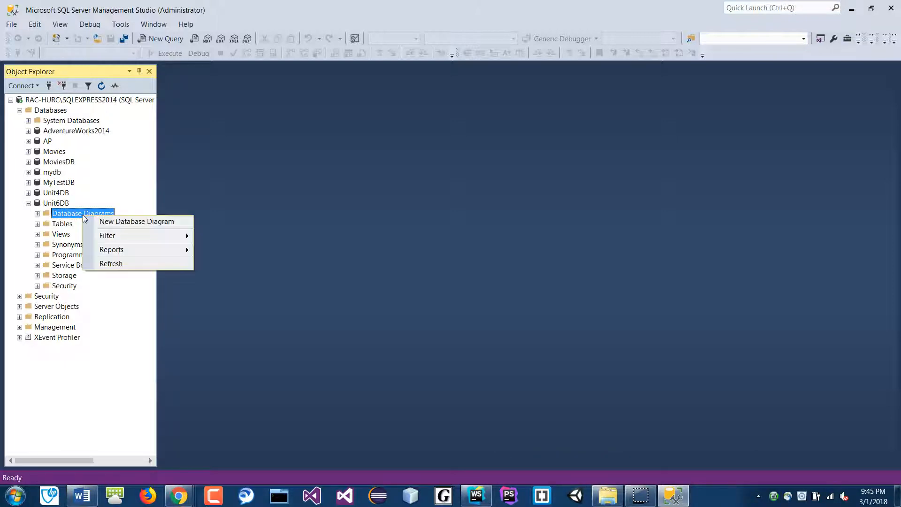
left_click(155, 223)
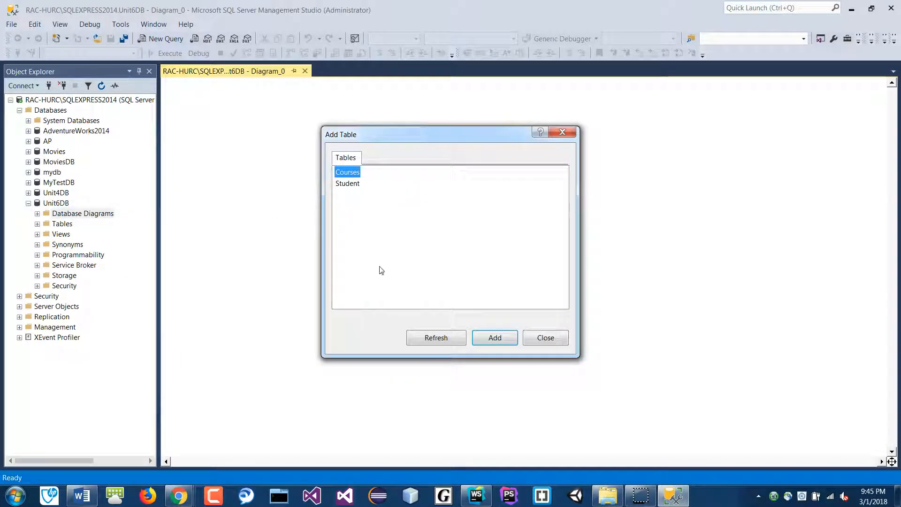
left_click(546, 339)
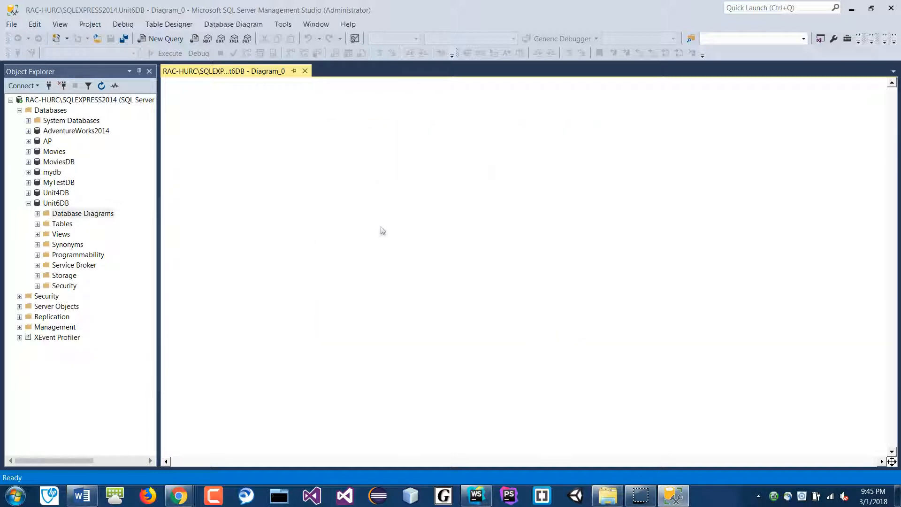
- Create a new table named Employee in the diagram
right_click(310, 134)
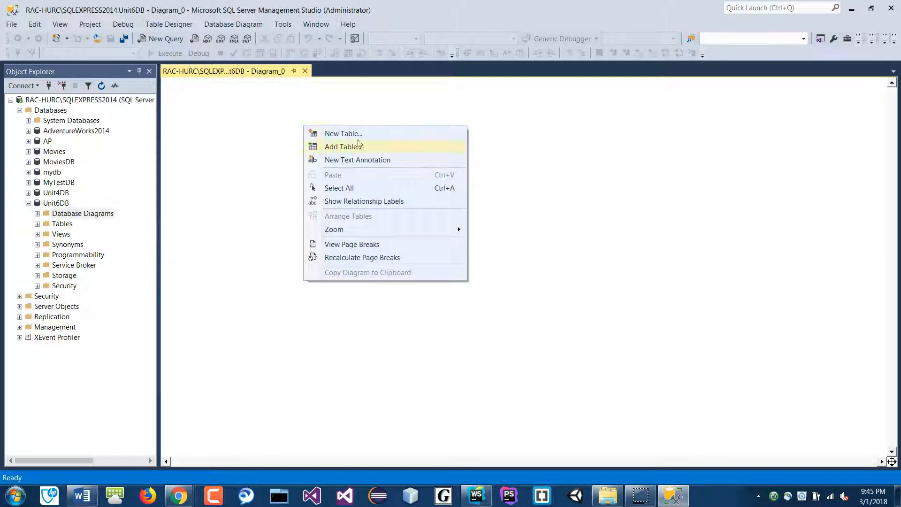
left_click(355, 134)
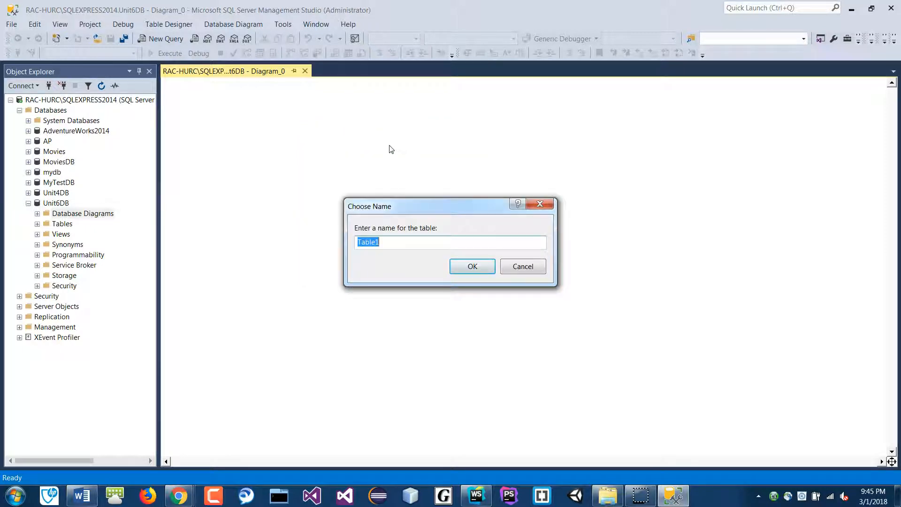
key("BackSpace")
type("En")
key("BackSpace")
key("BackSpace")
type("Employee")
key("Return")
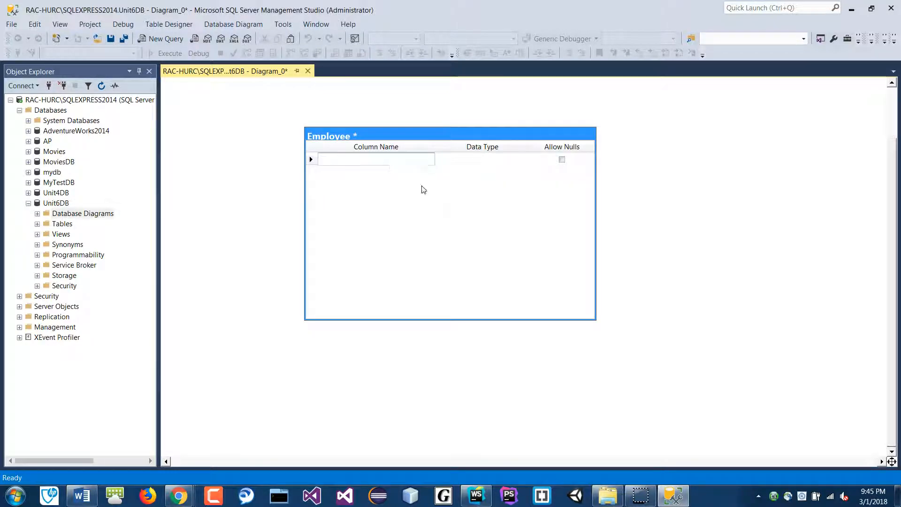
- Add an EmployeeID column with data type numeric(5, 0) to the Employee table
type("EmployeeID")
key("Tab")
type("numeric(18, 0")
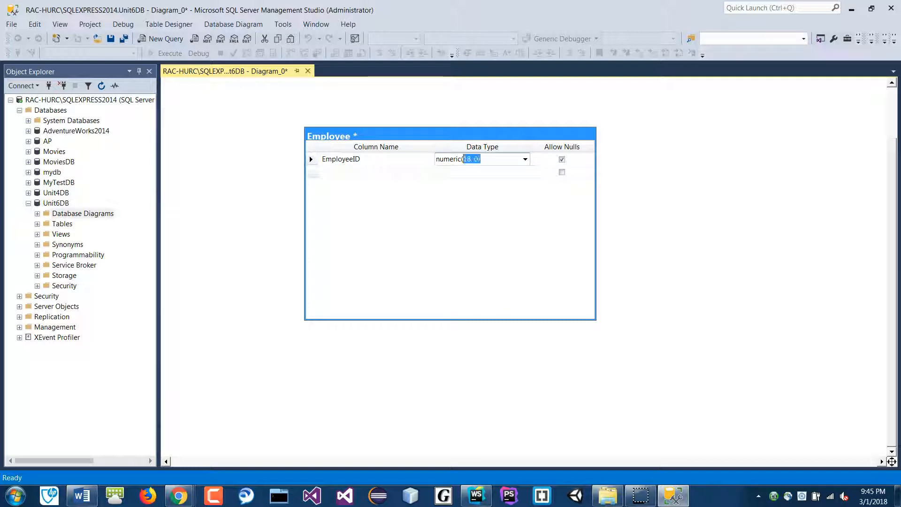
type("5)")
- Add an FName column with data type varchar(50) to the Employee table
left_click(364, 174)
type("FIrst")
type("Name")
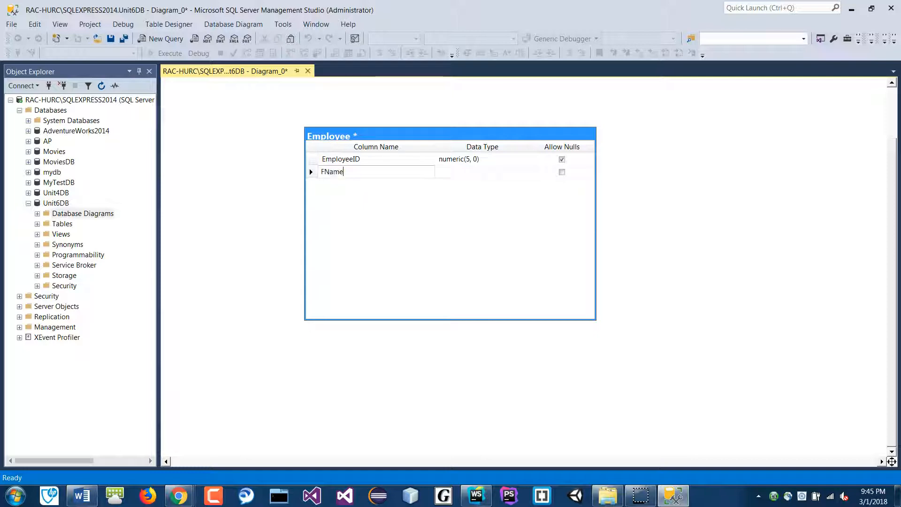
key("Tab")
type("Vara")
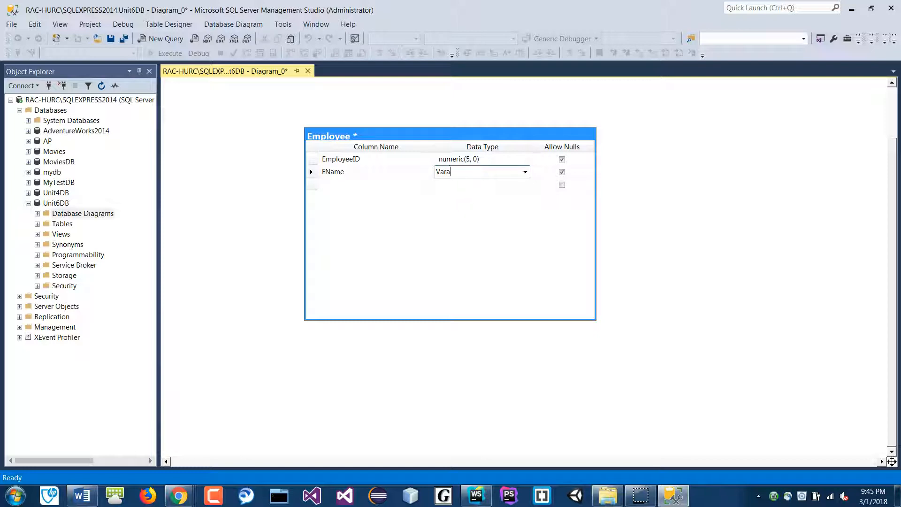
type("chchar(50")
key("Tab")
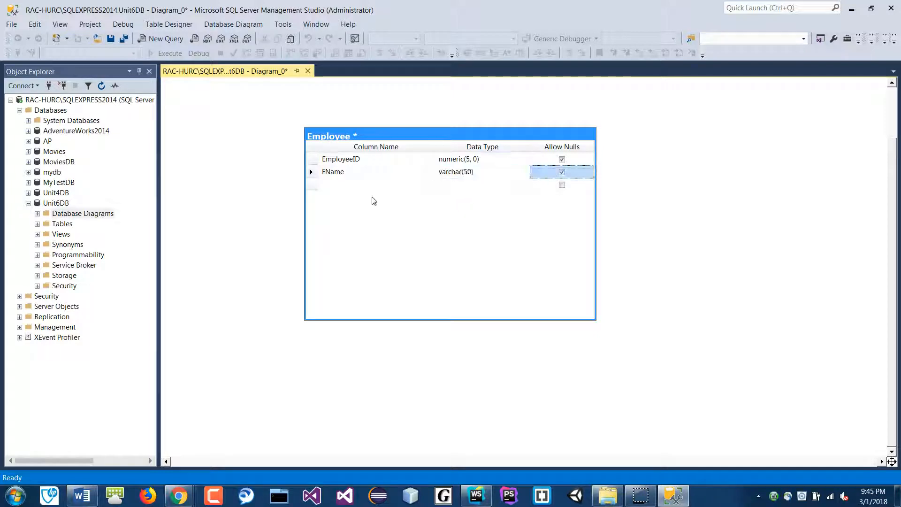
- Add a last-name column called LNmae with data type varchar(50) to the Employee table
left_click(344, 186)
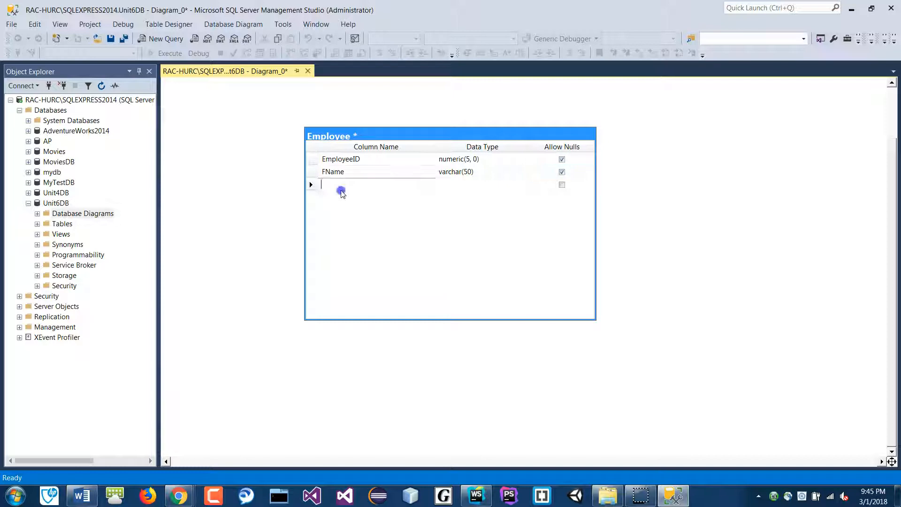
type("LNmae")
key("Tab")
type("varchar(50)")
key("Tab")
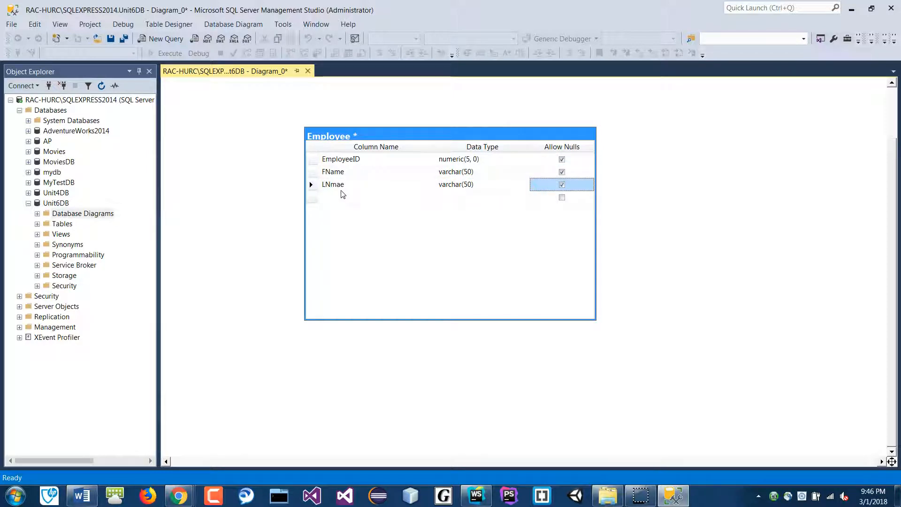
left_click(362, 230)
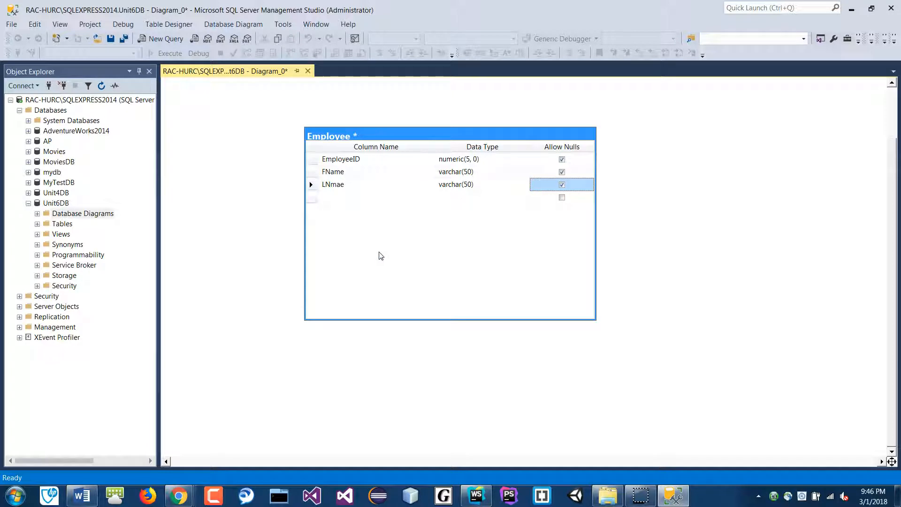
- Add a PhoneID column to the Employee table, keeping the default nchar(10) data type
left_click(342, 200)
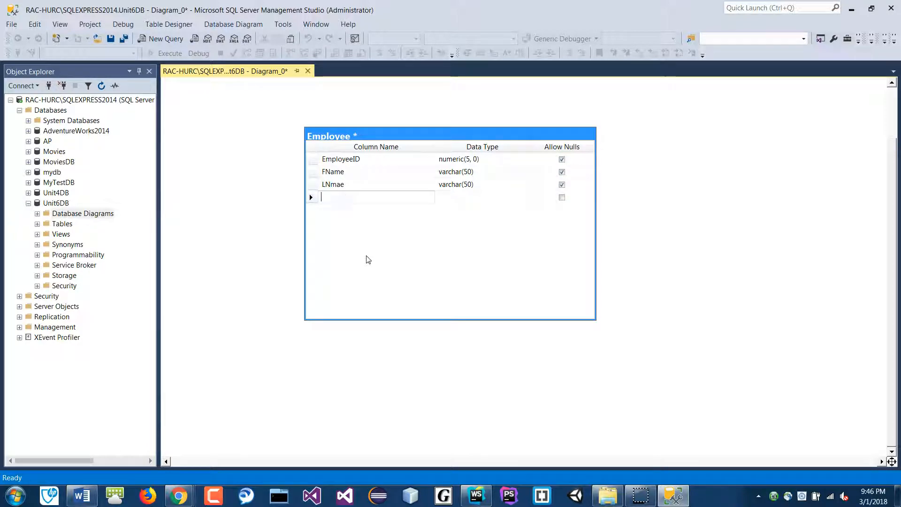
type("PhoneTYp")
type("e")
key("BackSpace")
key("BackSpace")
key("BackSpace")
key("BackSpace")
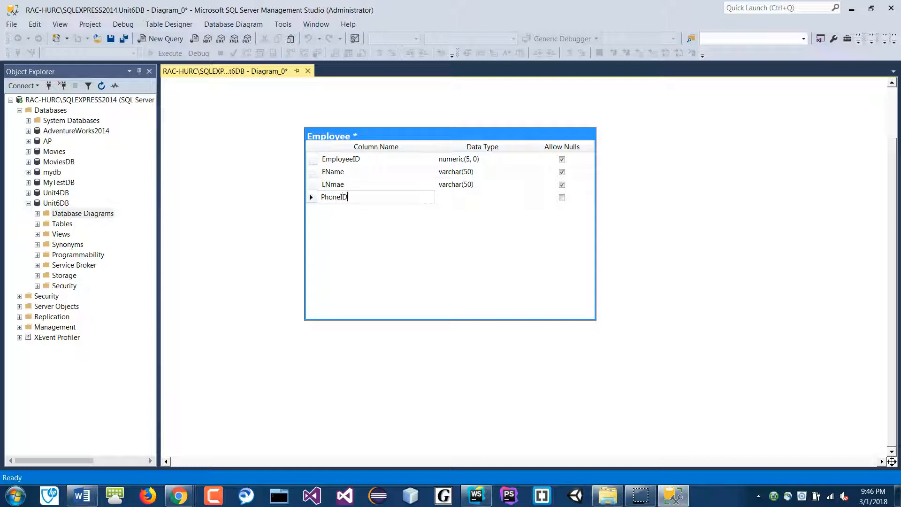
key("Tab")
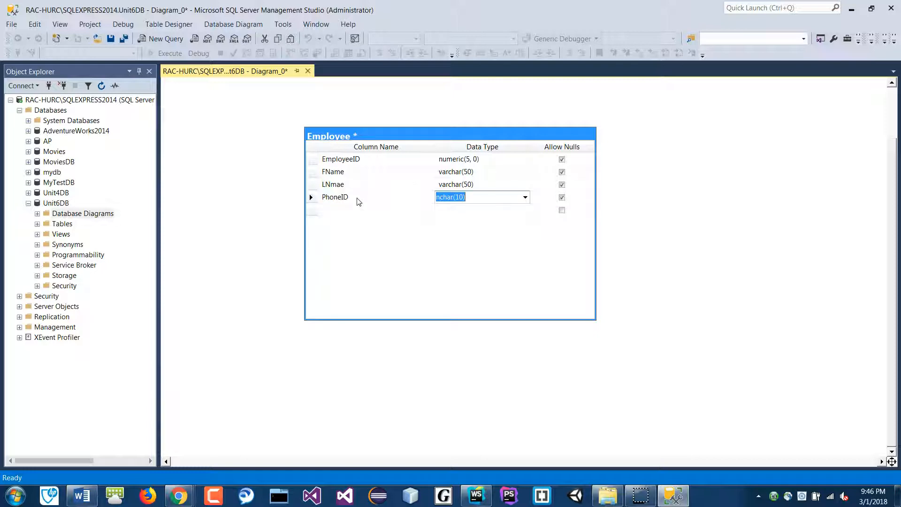
left_click(352, 218)
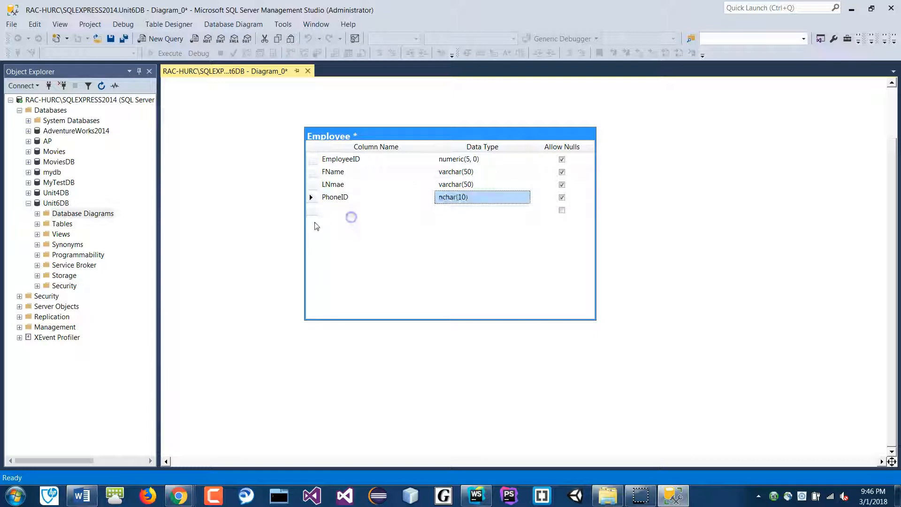
- Set EmployeeID as the primary key of the Employee table
left_click(313, 159)
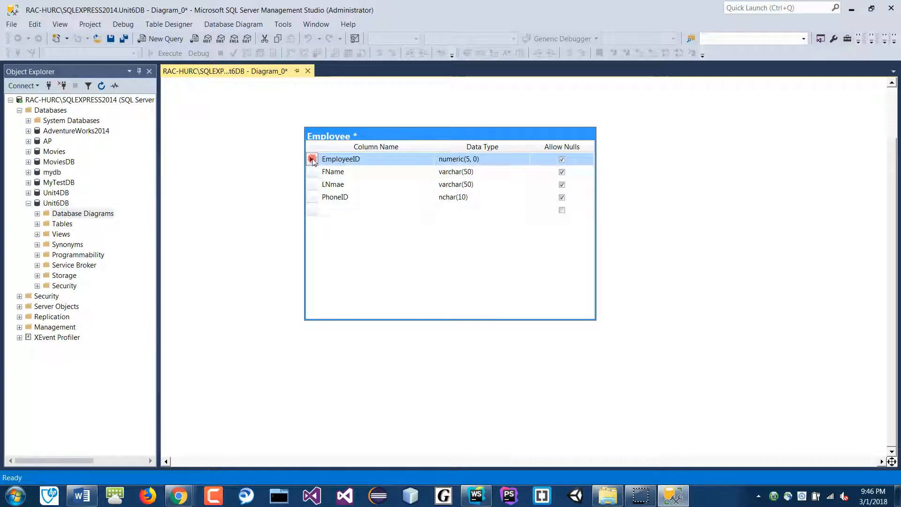
right_click(313, 159)
left_click(324, 182)
left_click(367, 242)
left_click(368, 241)
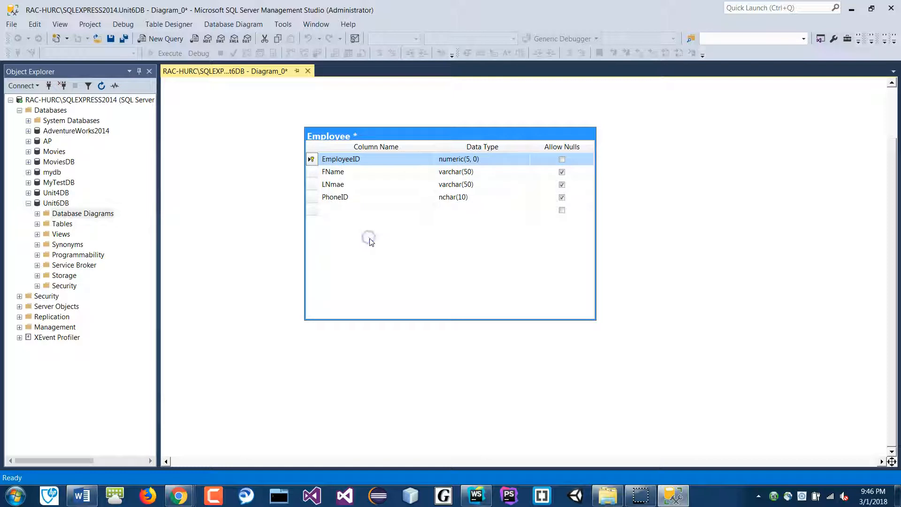
- Save the diagram under the suggested name Diagram_0
key("ctrl+s")
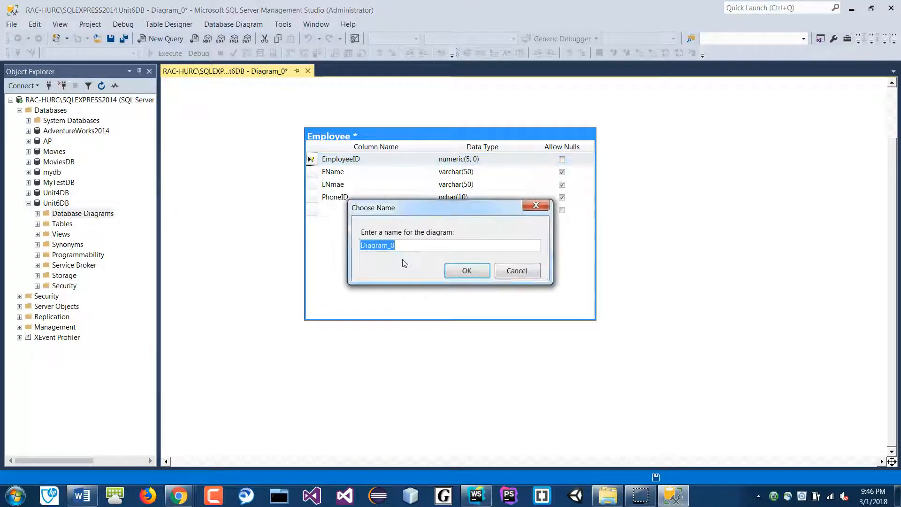
left_click(461, 272)
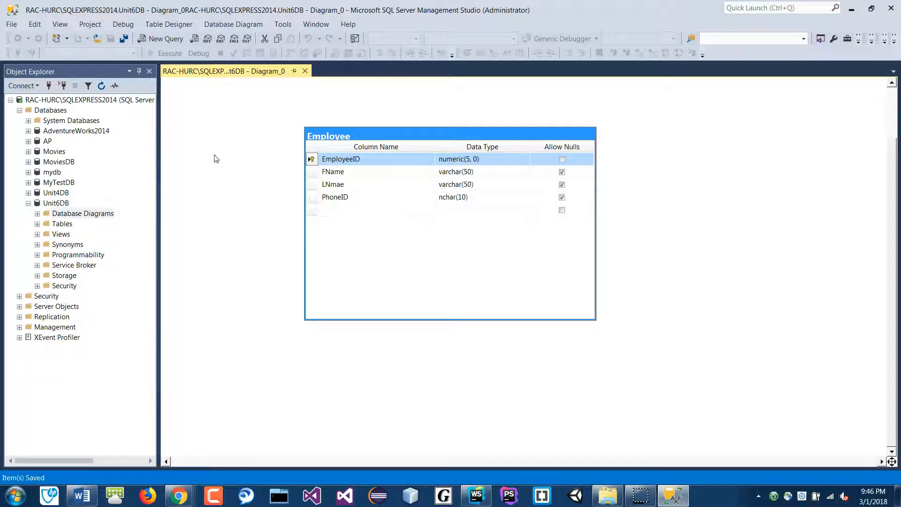
left_click(239, 123)
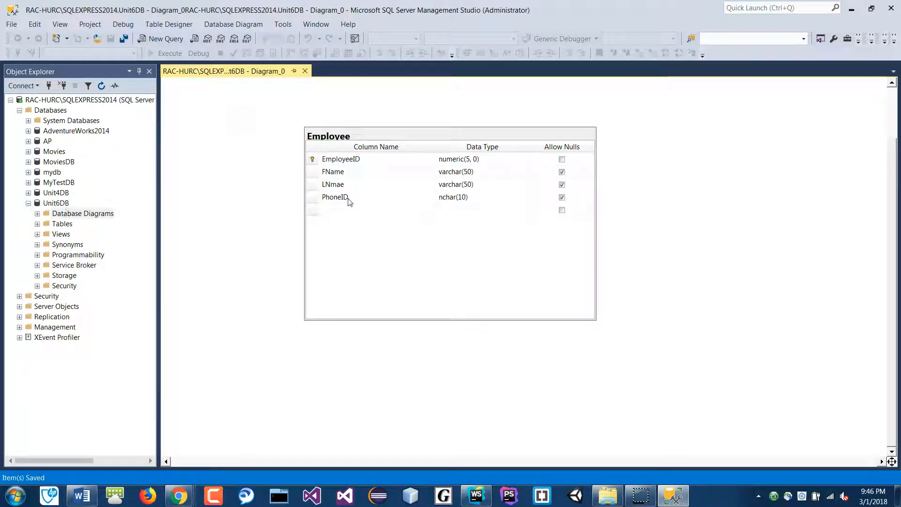
- Move the Employee table closer to the diagram's upper-left corner and shorten its box to free up space
left_click(371, 135)
left_click_drag(372, 135, 319, 112)
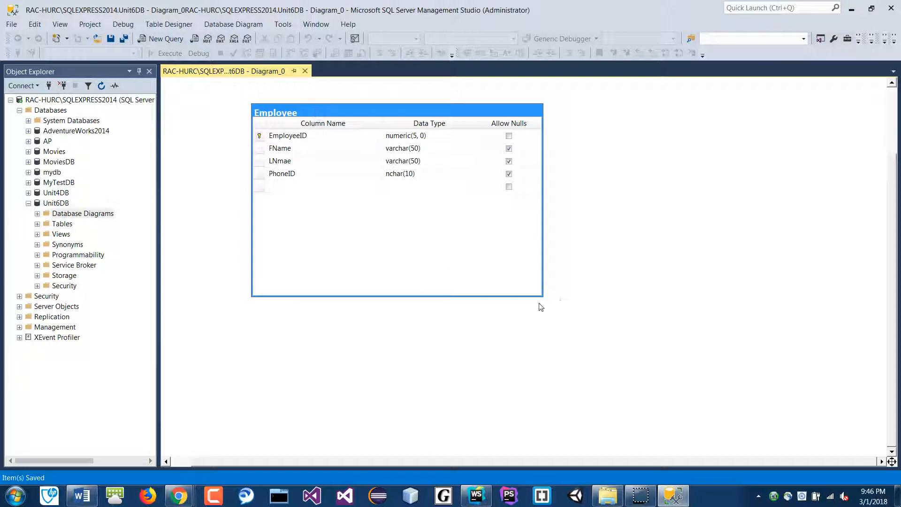
left_click_drag(539, 302, 536, 231)
- Create a new table named Phone and place it just below the Employee table
right_click(676, 254)
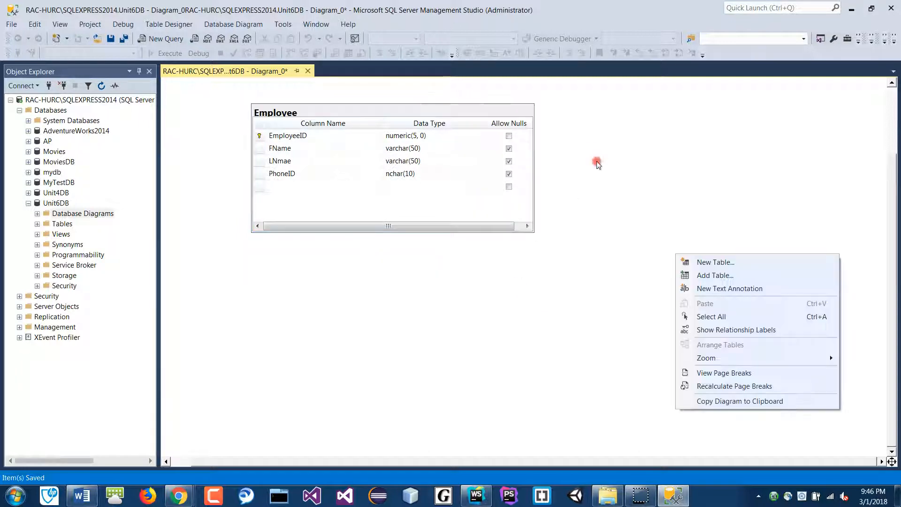
left_click(710, 263)
type("Phone")
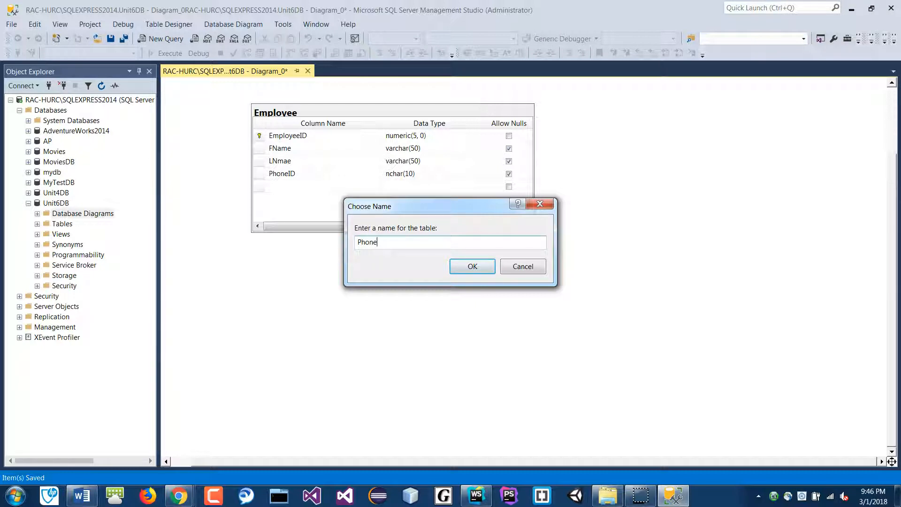
key("Return")
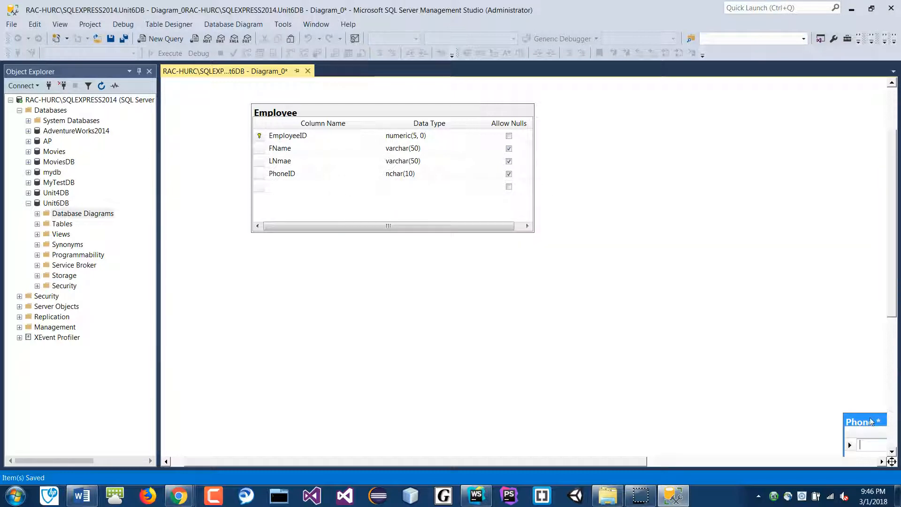
left_click_drag(873, 421, 416, 248)
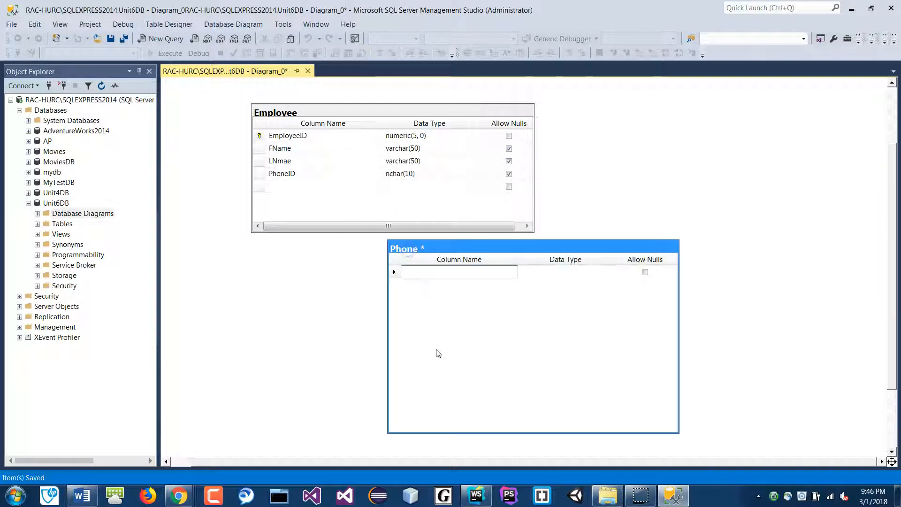
- Add a PhoneID column with data type numeric(5, 0) to the Phone table
type("PhoneID")
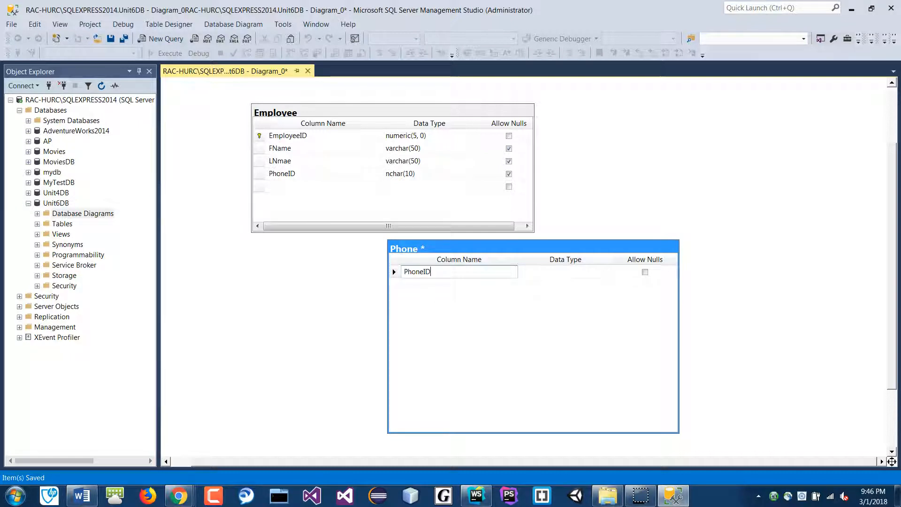
key("Tab")
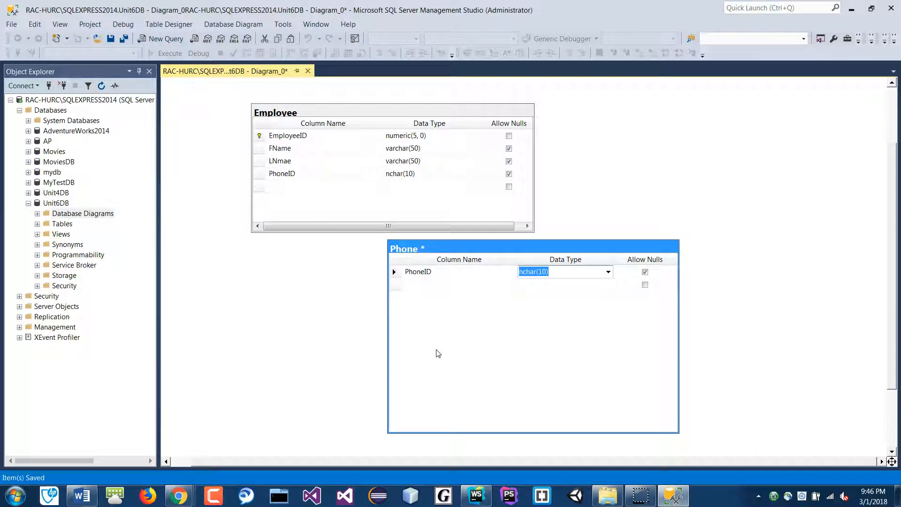
type("nu")
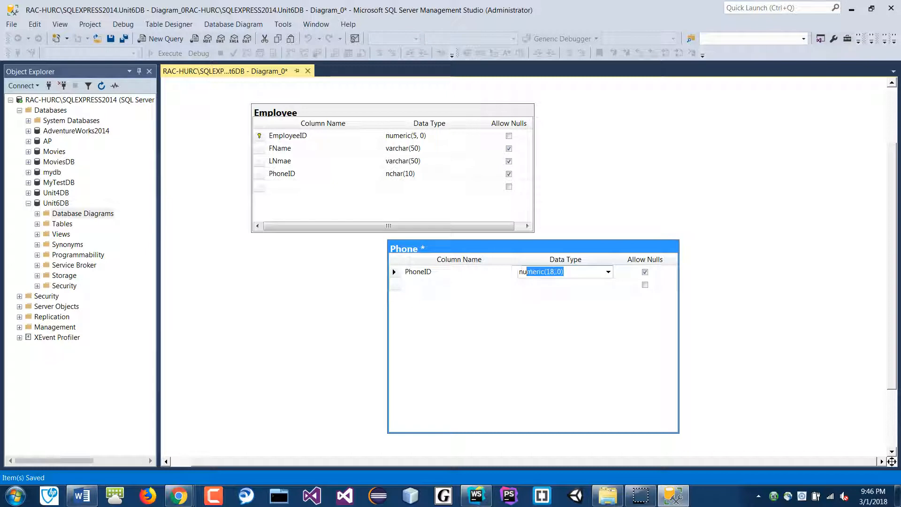
type("meric(5")
- Add two more columns named Type and Number to the Phone table
left_click(450, 284)
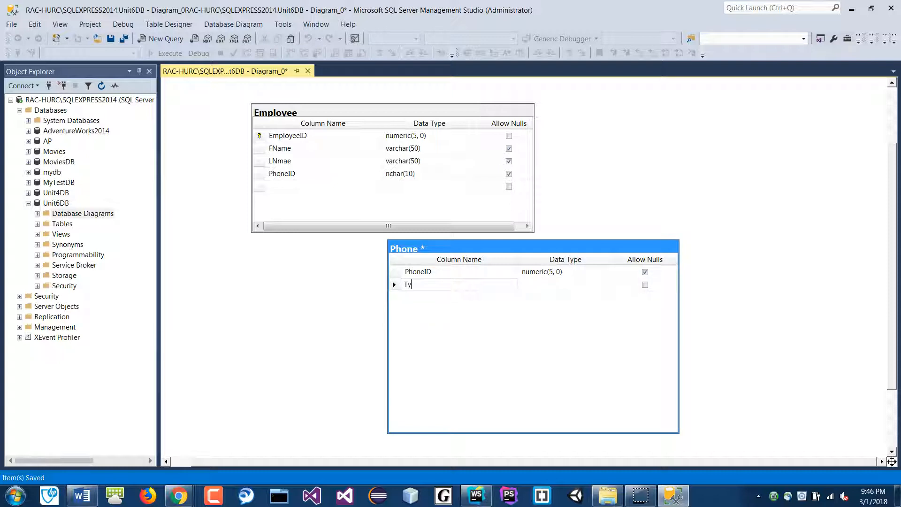
type("Type")
key("Tab")
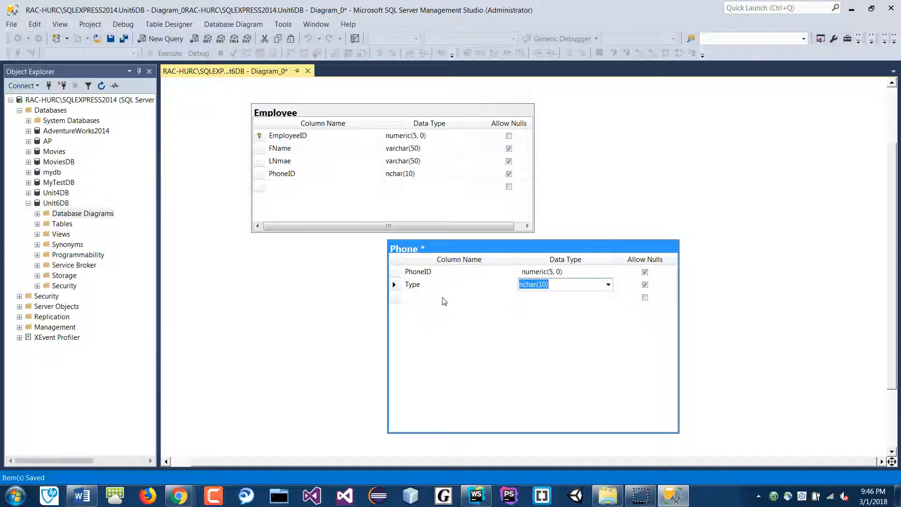
left_click(443, 297)
type("Number")
- Rename the Phone table's Type column as PhoneType
left_click(438, 285)
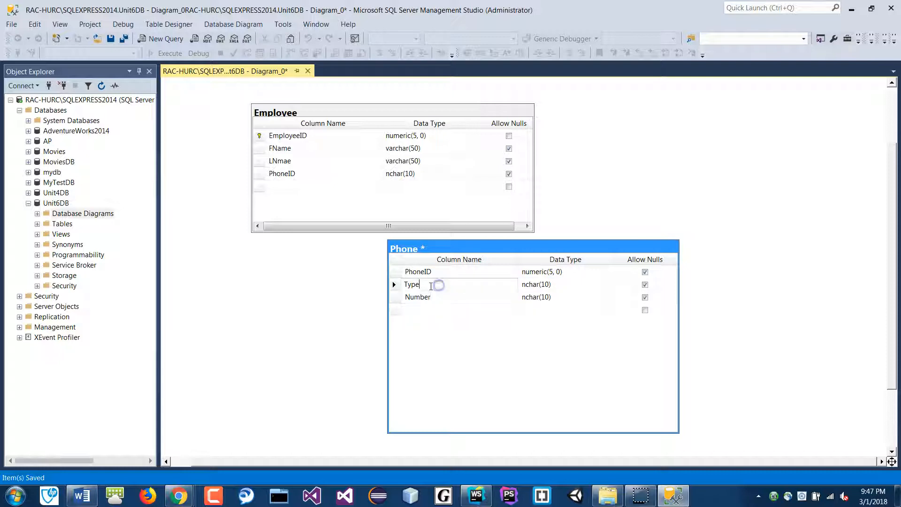
double_click(420, 284)
type("PhoneTyp")
- Set the data type of both the PhoneType and Number columns to varchar(50)
left_click(538, 284)
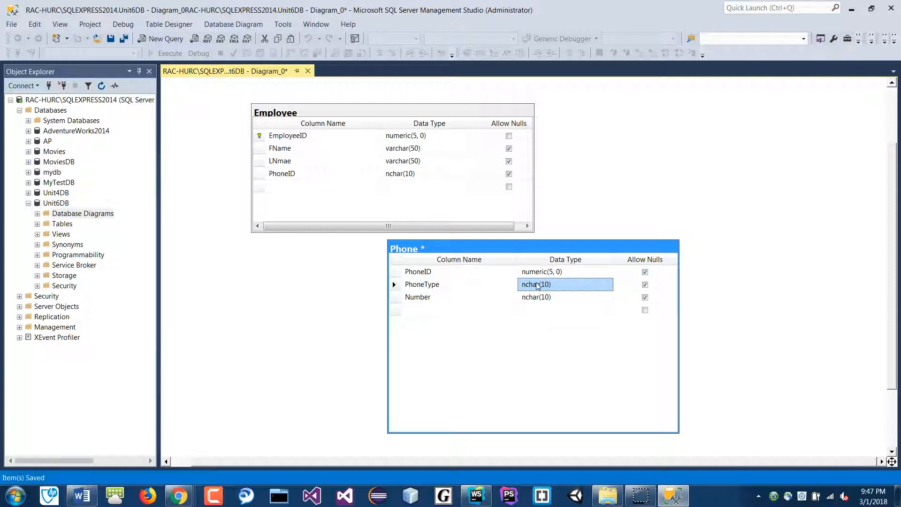
type("car")
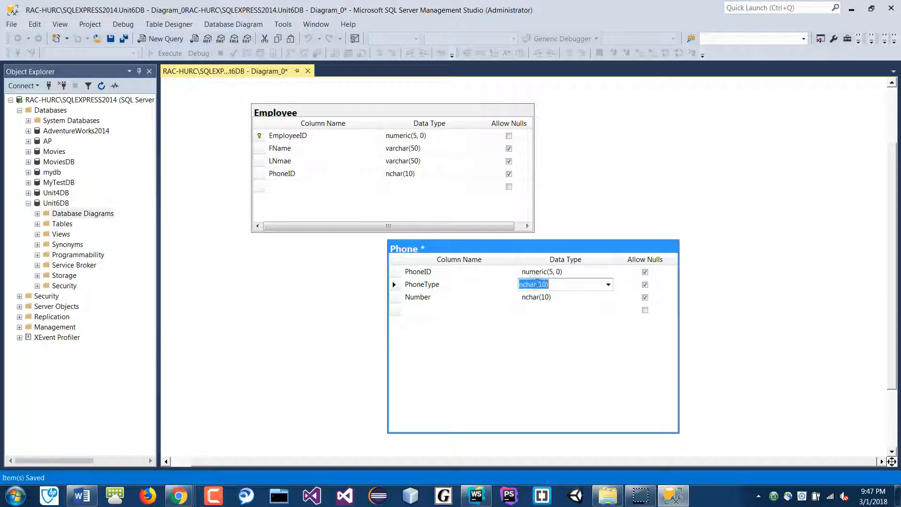
type("var")
key("Tab")
left_click(539, 297)
left_click(539, 297)
left_click_drag(559, 301, 510, 304)
type("varchar(50)")
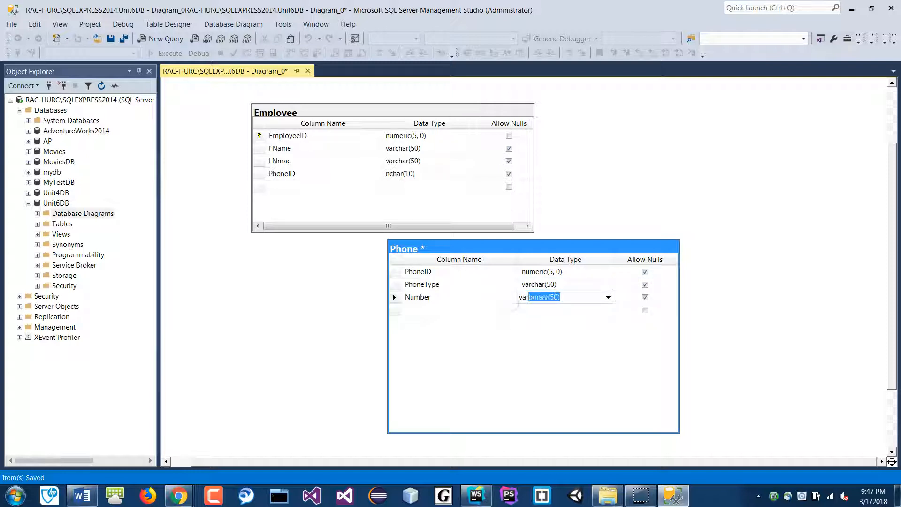
key("Return")
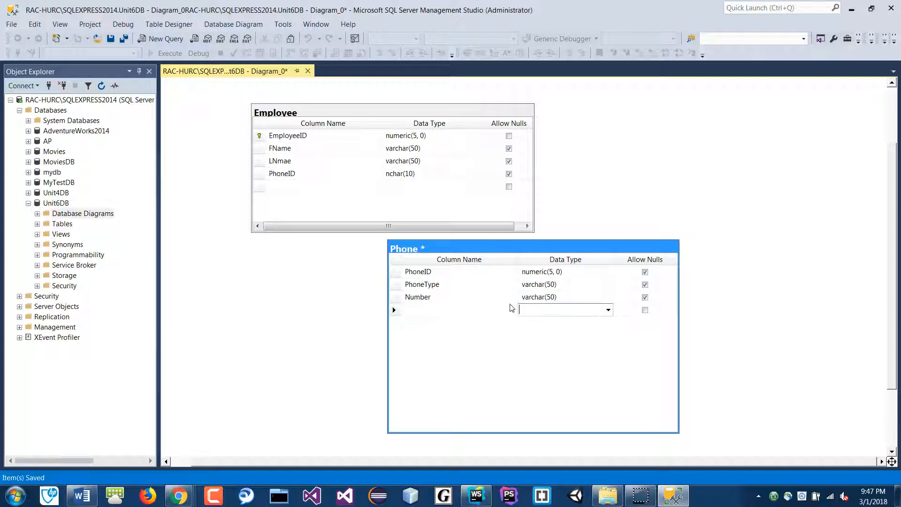
- Set PhoneID as the primary key of the Phone table
left_click(393, 273)
right_click(393, 275)
left_click(440, 55)
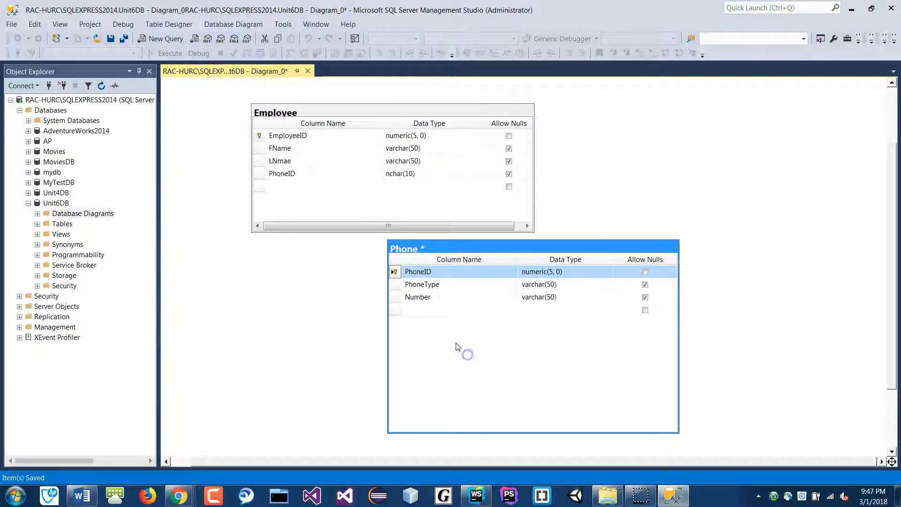
- Move the Employee table slightly to the left in the diagram
left_click_drag(311, 111, 301, 111)
left_click(278, 177)
left_click(511, 348)
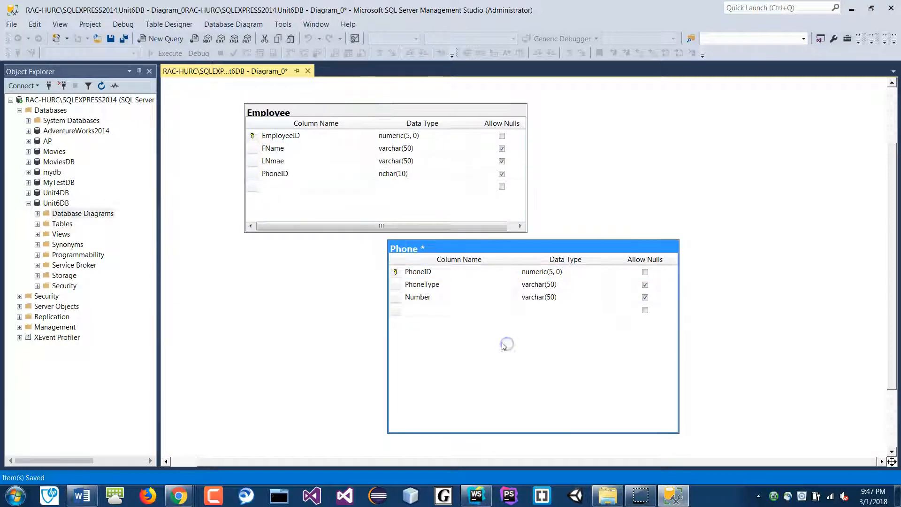
- Add a new foreign key relationship to the Employee table, starting from its PhoneID column
left_click(281, 174)
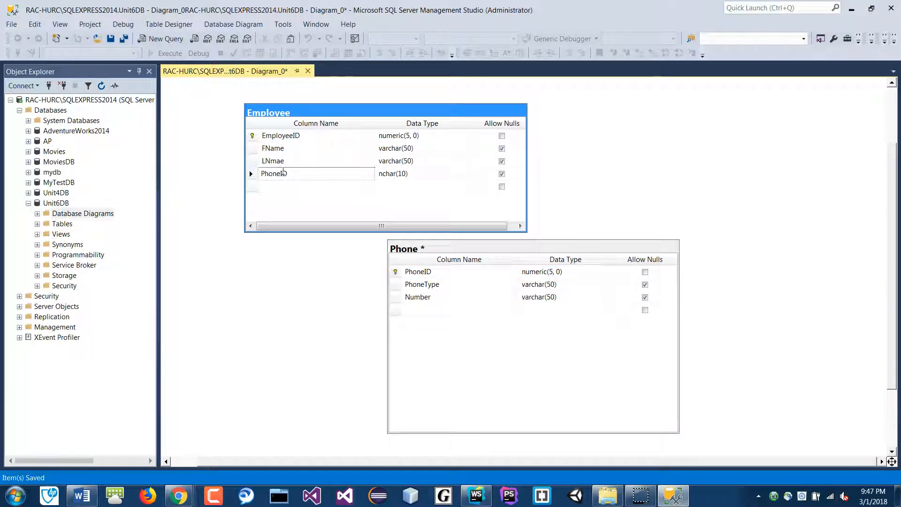
right_click(293, 172)
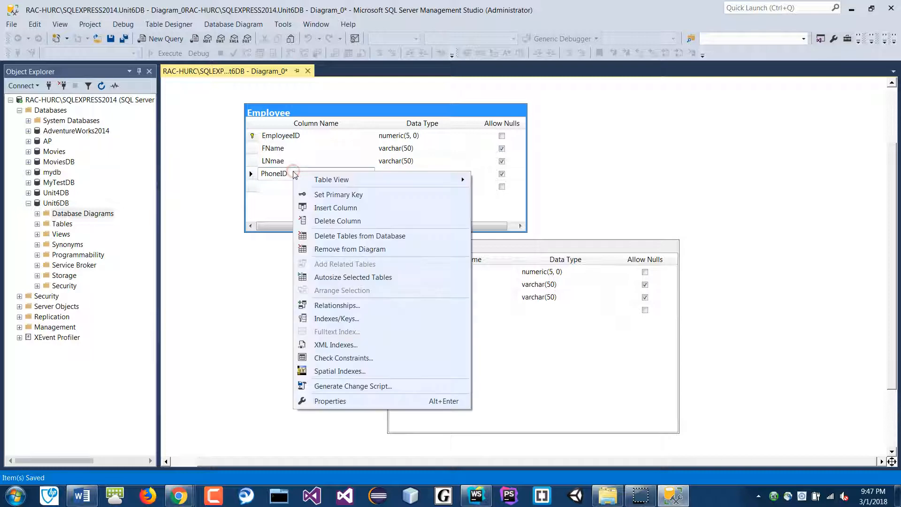
left_click(338, 306)
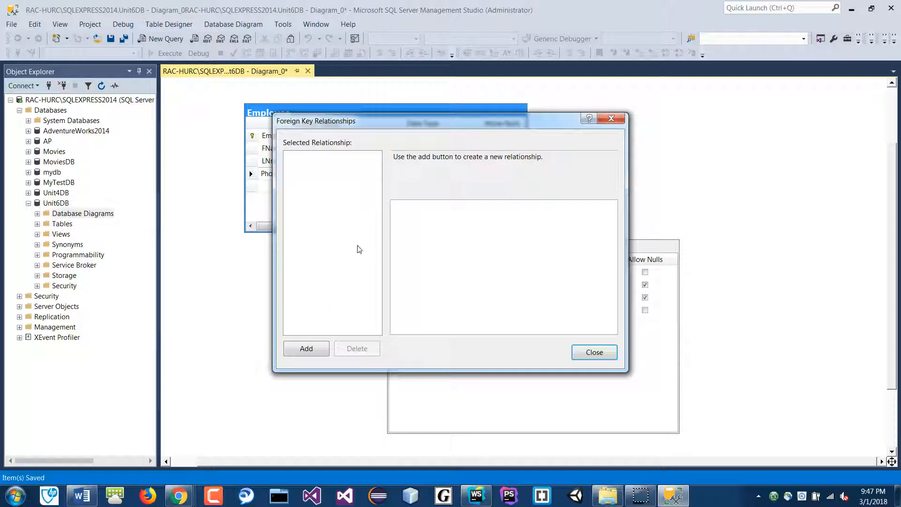
left_click_drag(397, 130, 364, 121)
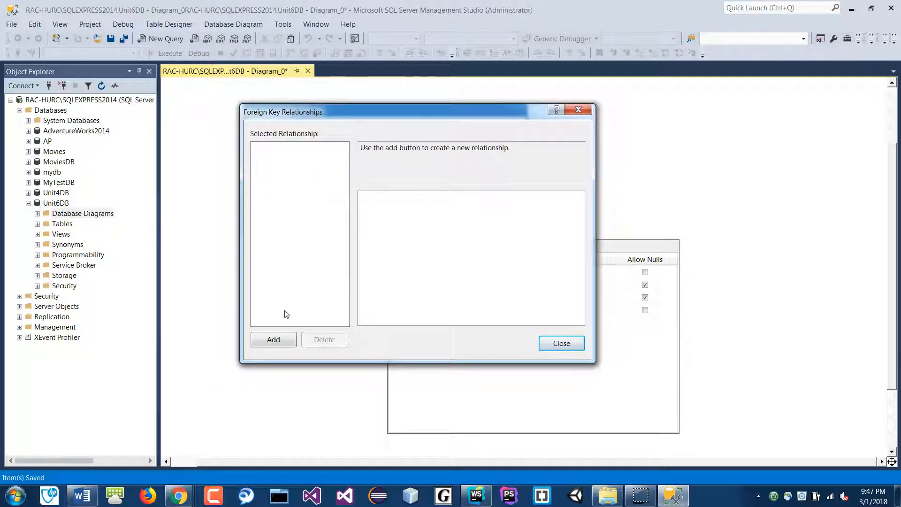
left_click(273, 339)
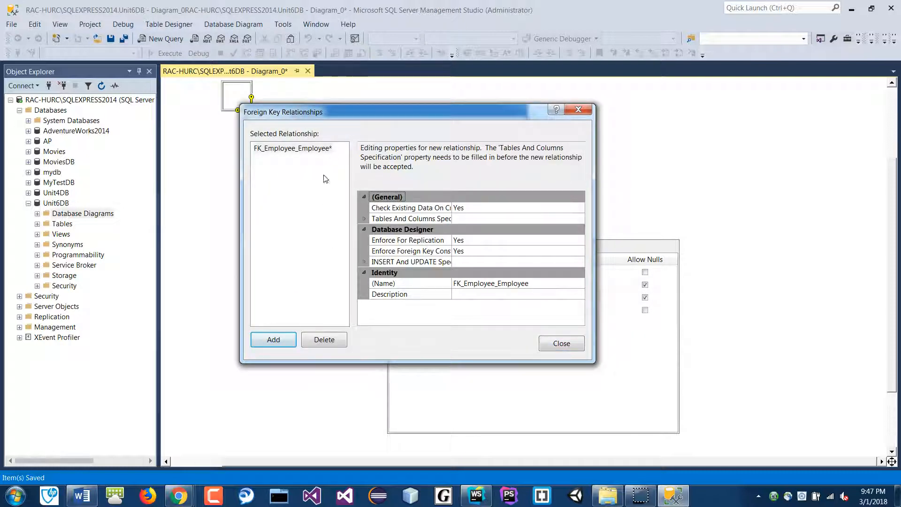
- Rename the new relationship as FK_Employee_PhoneType
left_click(491, 284)
left_click(504, 284)
double_click(500, 284)
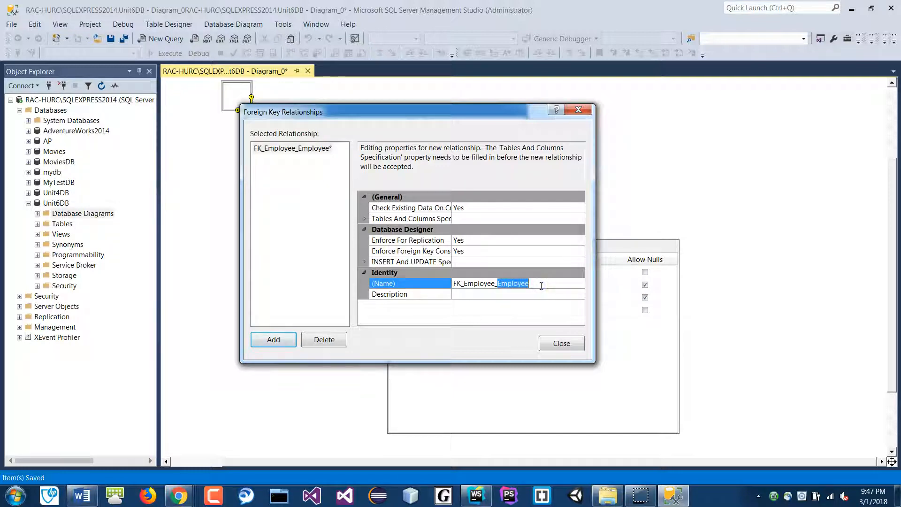
type("PhoneTy")
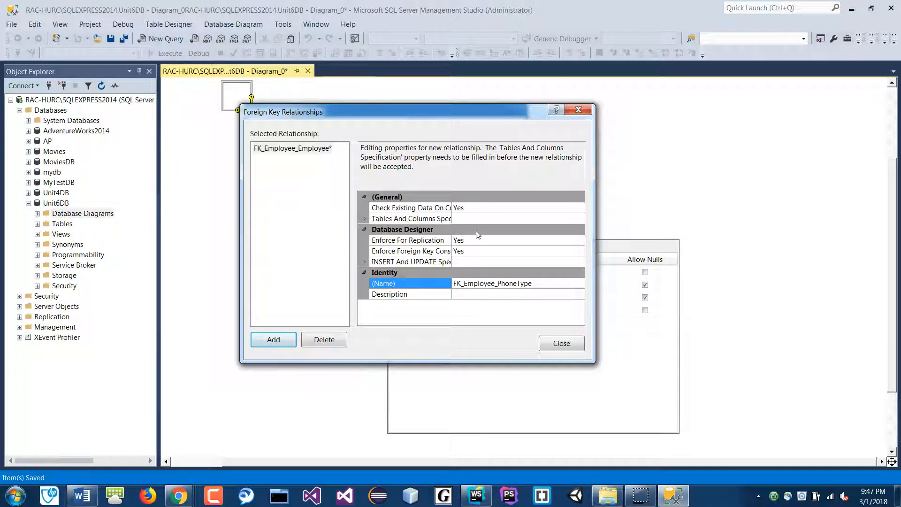
left_click(502, 323)
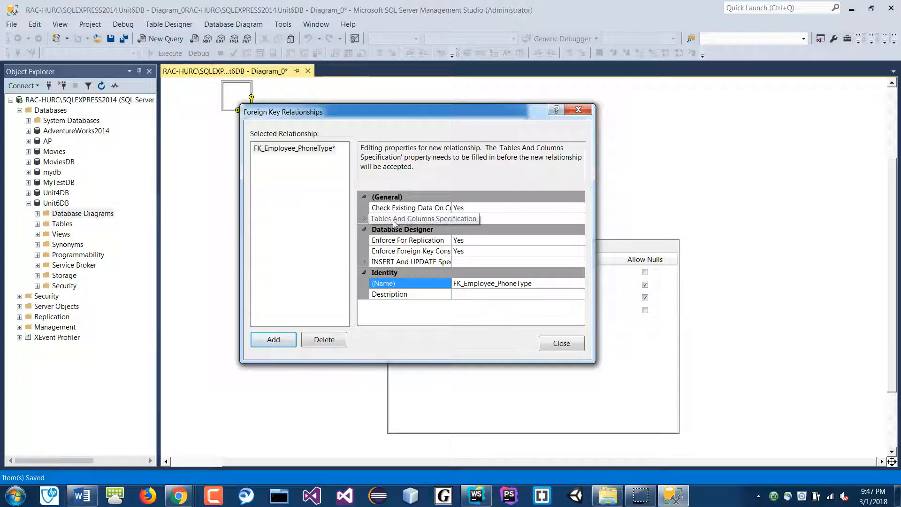
- Try to link PhoneID of Phone as the primary key side to PhoneID of Employee as the foreign key side
left_click(439, 220)
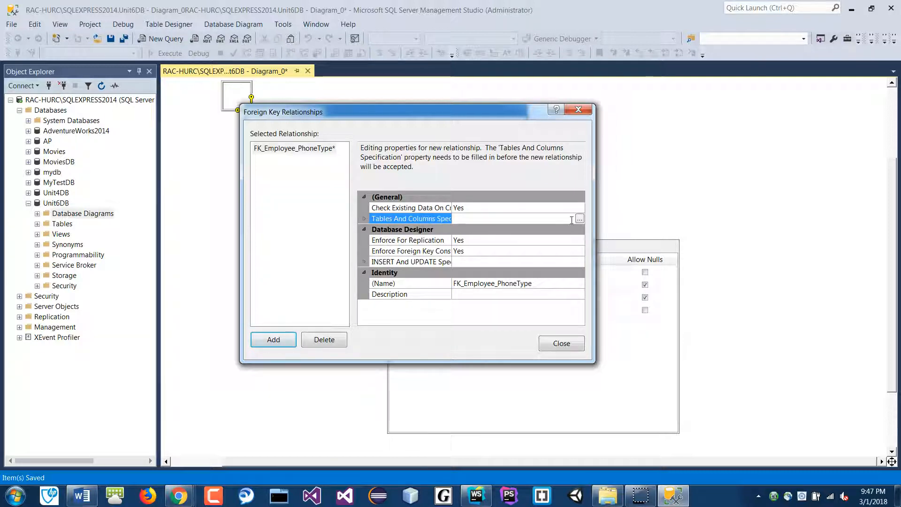
left_click(580, 219)
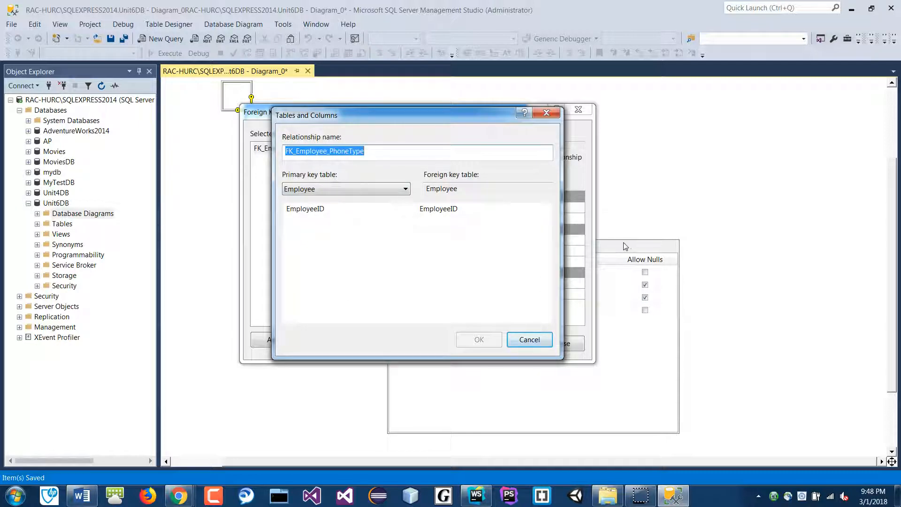
left_click(329, 189)
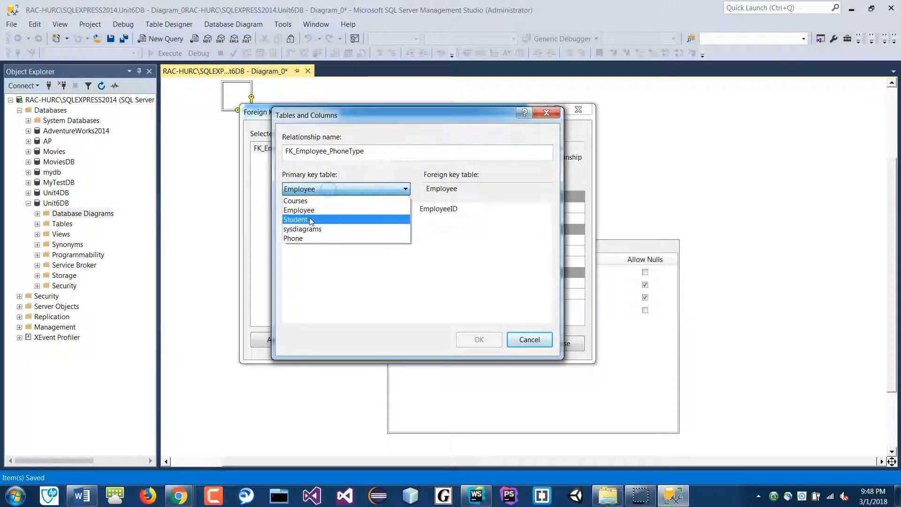
left_click(304, 234)
left_click(352, 207)
left_click(342, 209)
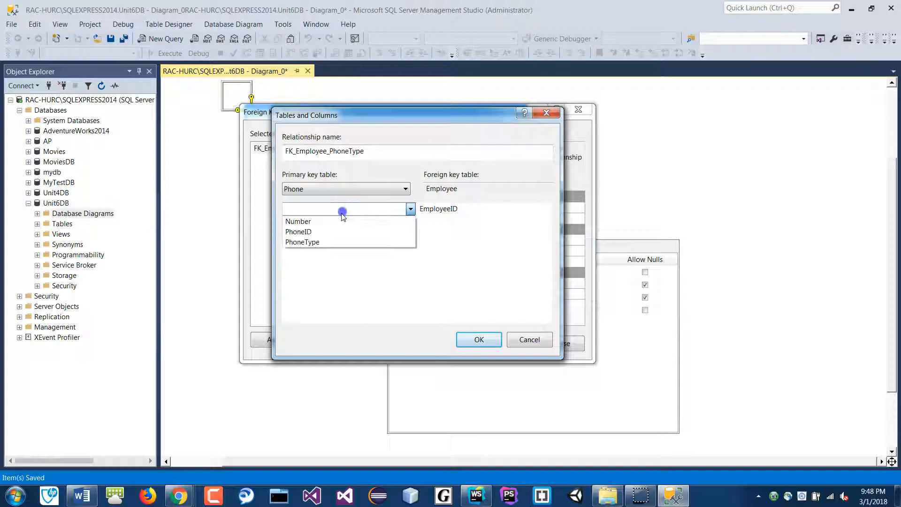
left_click(313, 233)
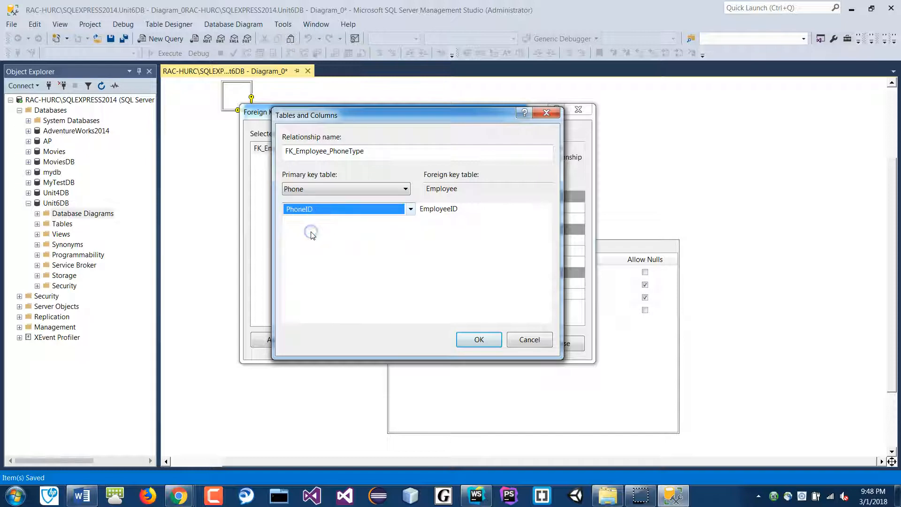
left_click(464, 209)
left_click(465, 209)
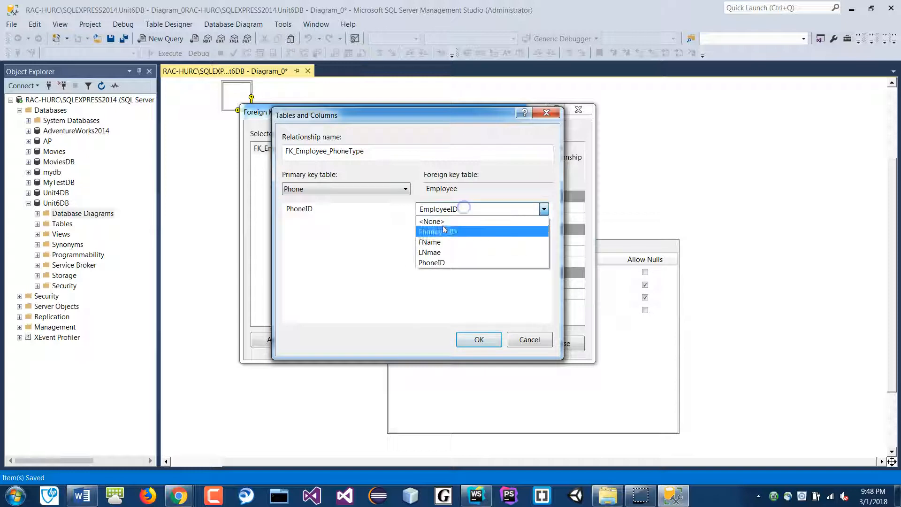
left_click(442, 263)
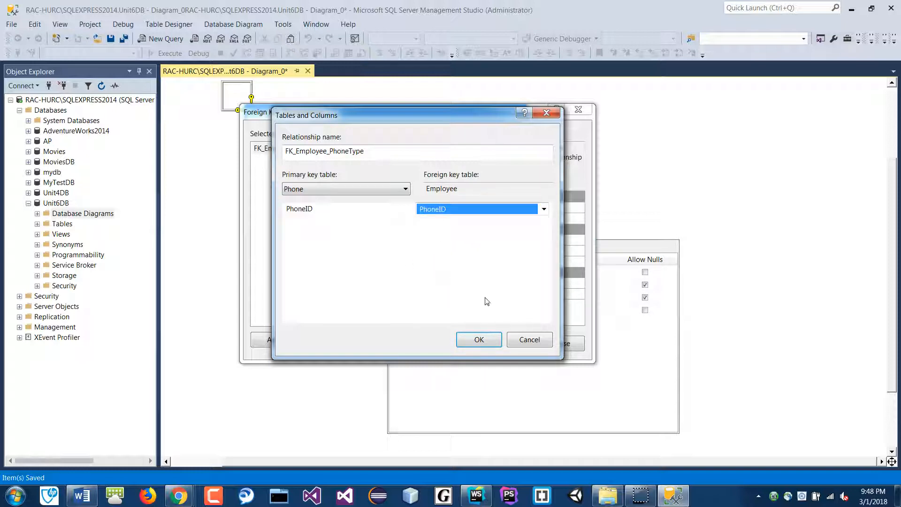
left_click(483, 340)
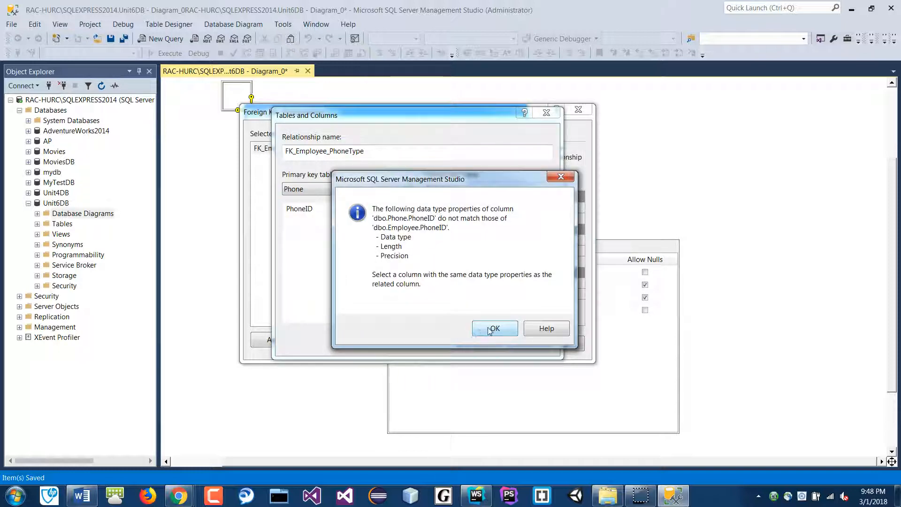
- Dismiss the mismatch message, cancel the tables and columns specification, and close the Foreign Key Relationships dialog
left_click(498, 331)
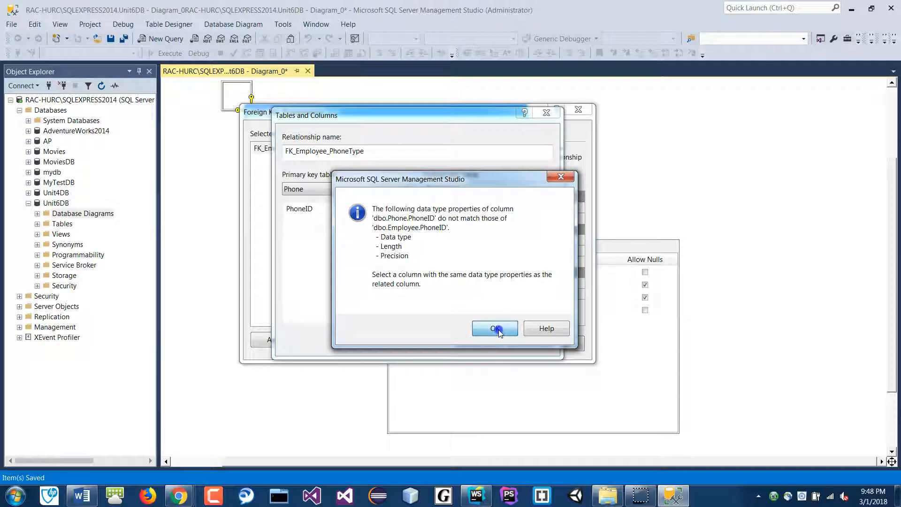
left_click(492, 337)
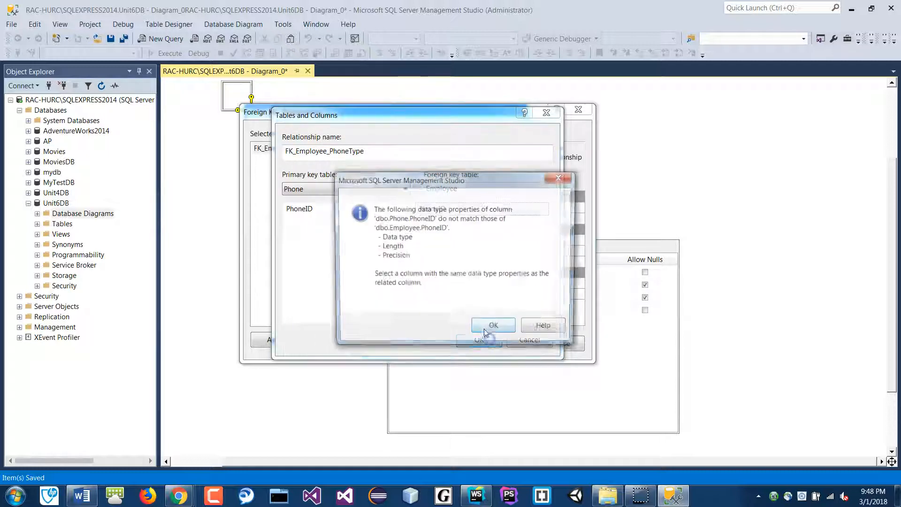
left_click(545, 329)
left_click(561, 177)
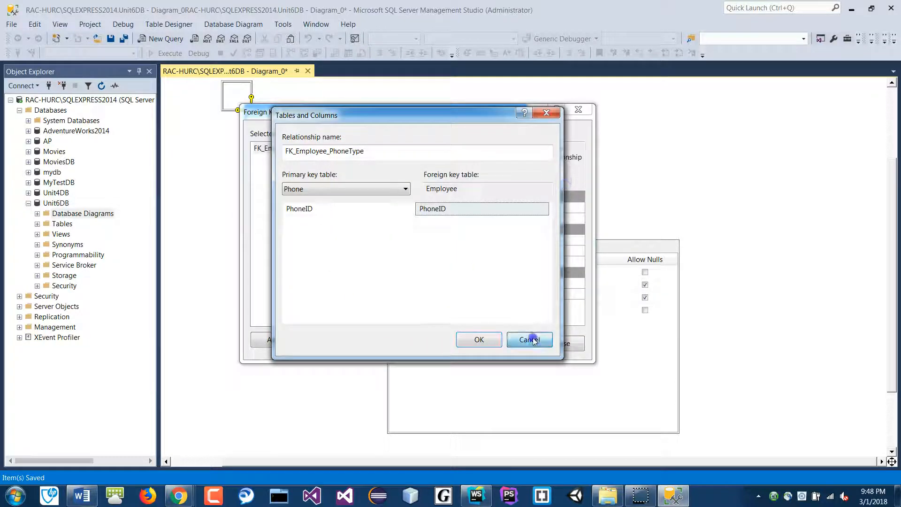
left_click(529, 338)
left_click(557, 343)
- Set the data type of the Employee table's PhoneID column to varchar(50)
left_click(399, 175)
type("varchar(50")
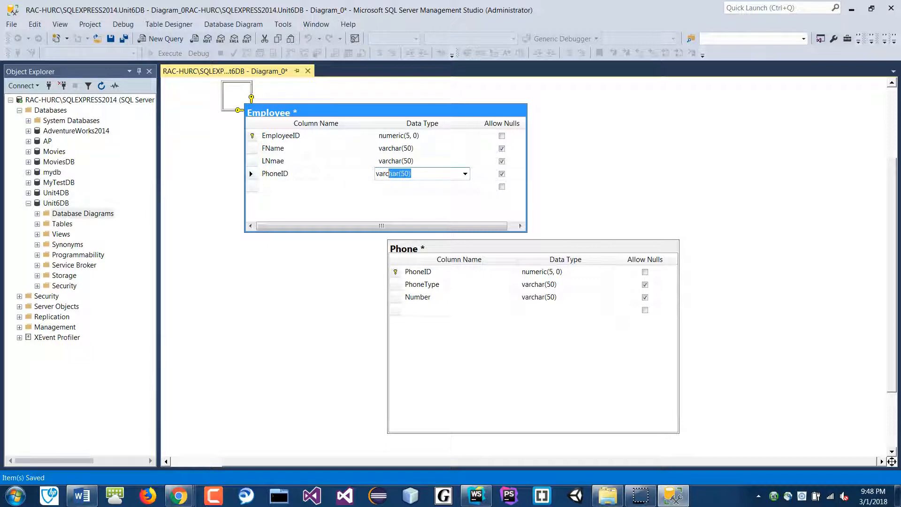
key("Tab")
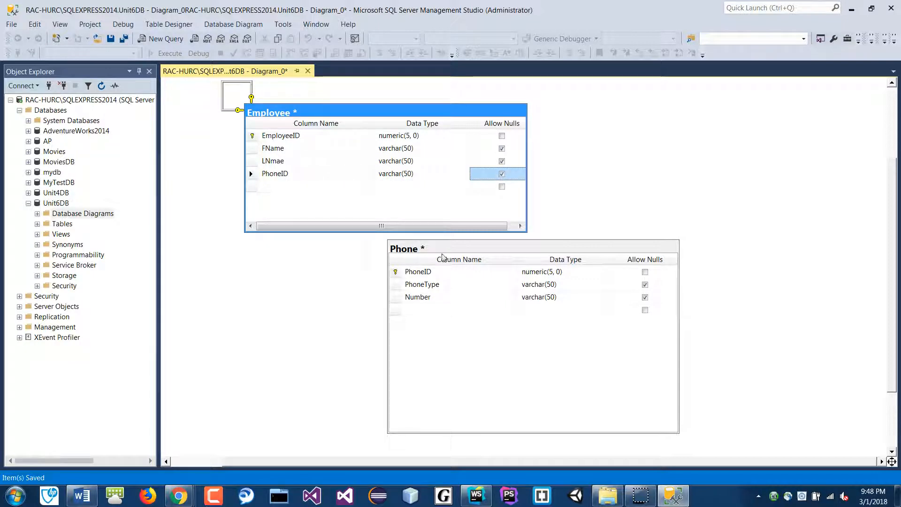
- Set the data type of the Employee table's PhoneID column to numeric(5)
left_click(412, 175)
type("numeric(")
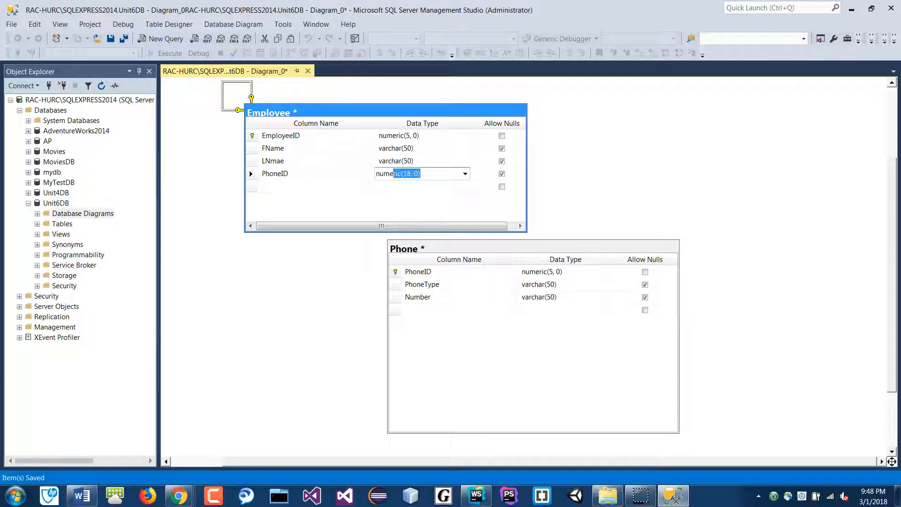
type("5)")
- In the Employee table's FK_Employee_PhoneType relationship, set the primary key side to the PhoneID column of the Phone table
left_click(288, 173)
right_click(289, 174)
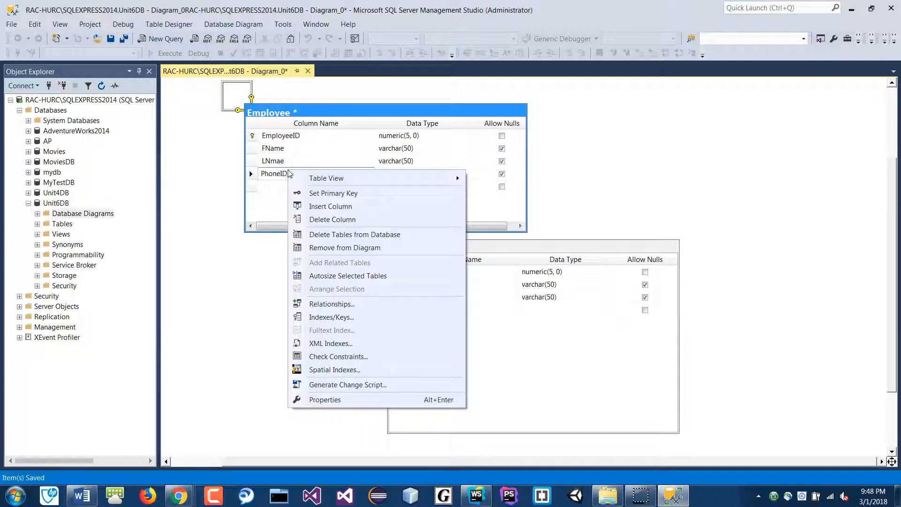
left_click(347, 304)
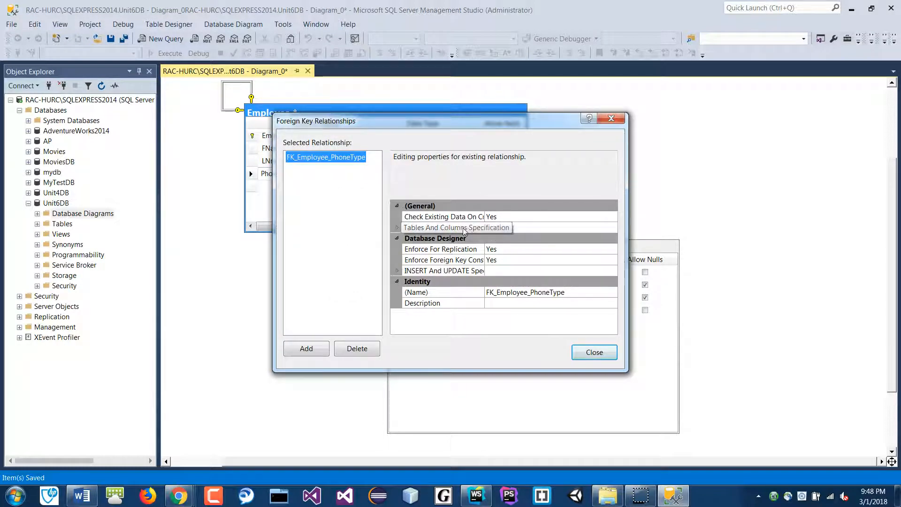
left_click(478, 229)
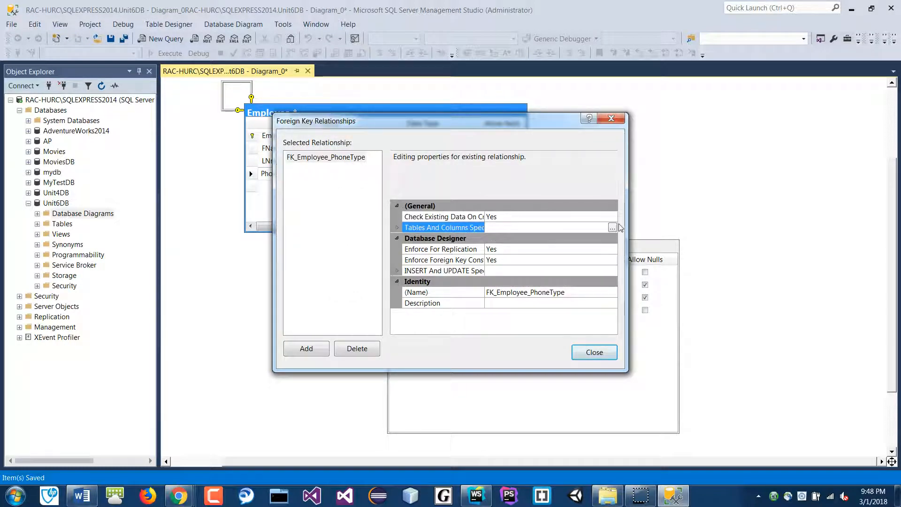
left_click(612, 228)
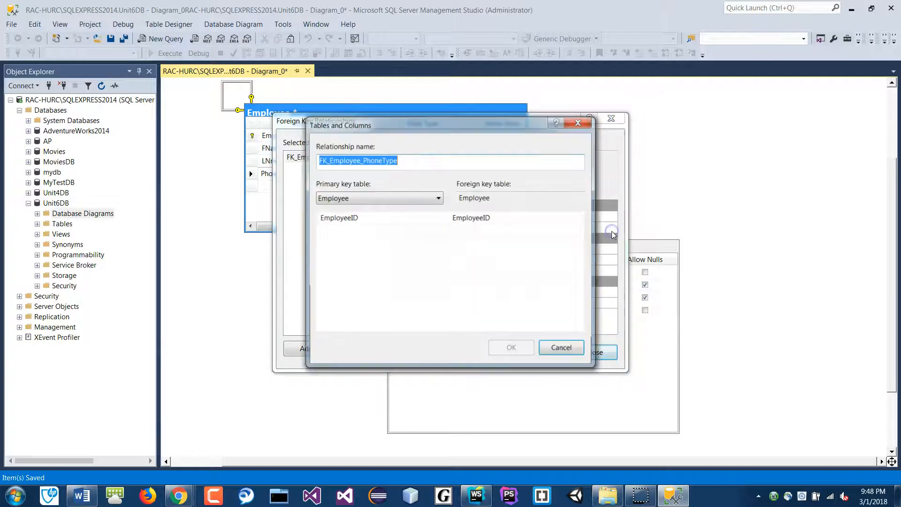
left_click(368, 199)
left_click(352, 251)
left_click(360, 219)
left_click(358, 217)
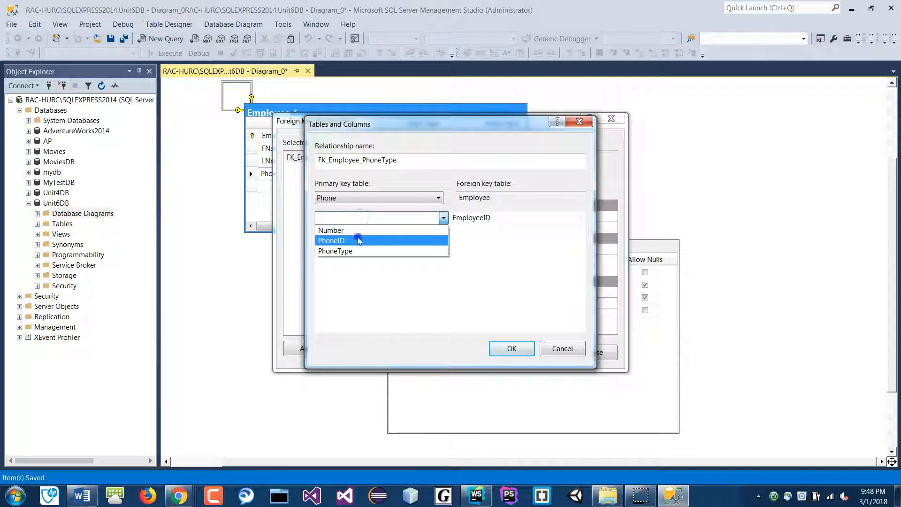
left_click(359, 240)
left_click(360, 230)
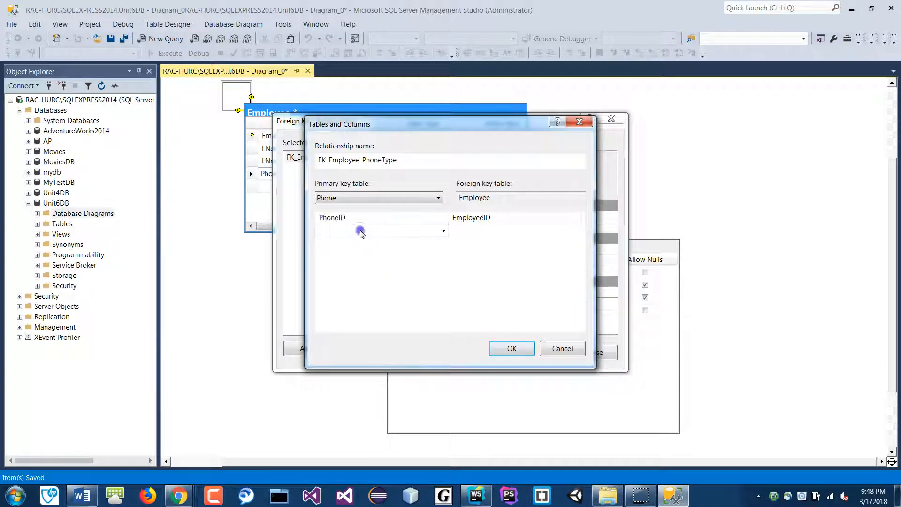
left_click(359, 232)
left_click(349, 284)
left_click(394, 221)
left_click(423, 263)
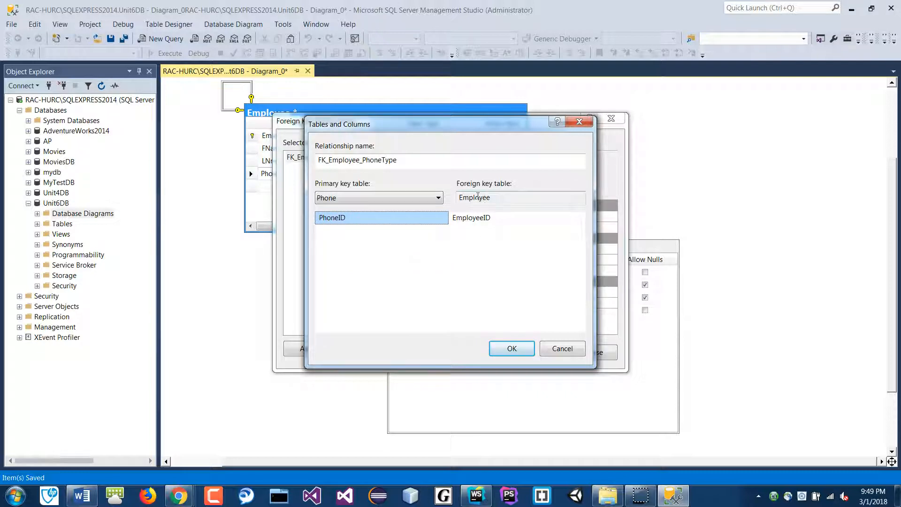
- Set the relationship's foreign key column to PhoneID of Employee, accept the specification, and close the Foreign Key Relationships dialog
left_click(489, 218)
left_click(489, 225)
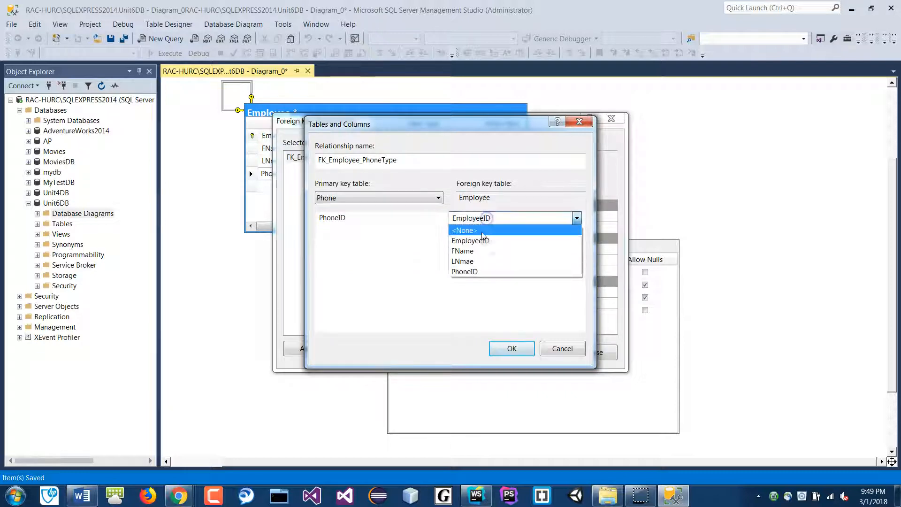
left_click(470, 270)
left_click(525, 345)
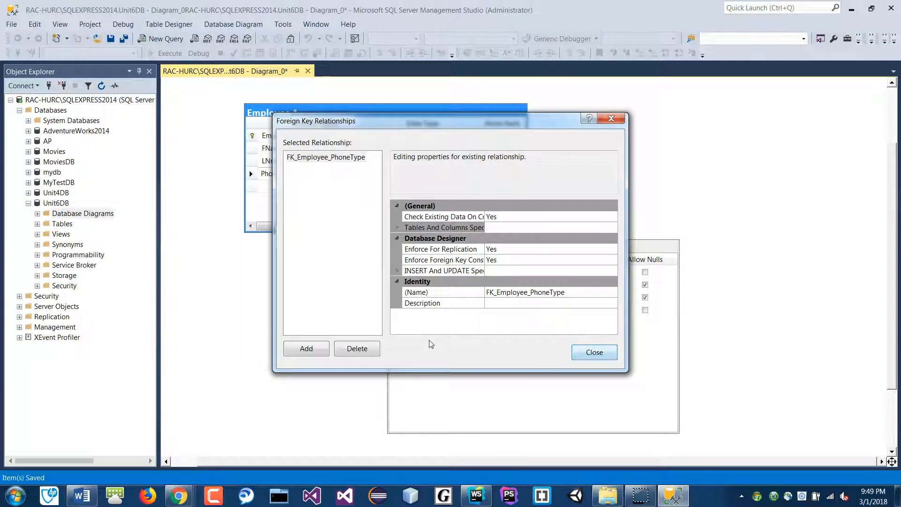
left_click(593, 352)
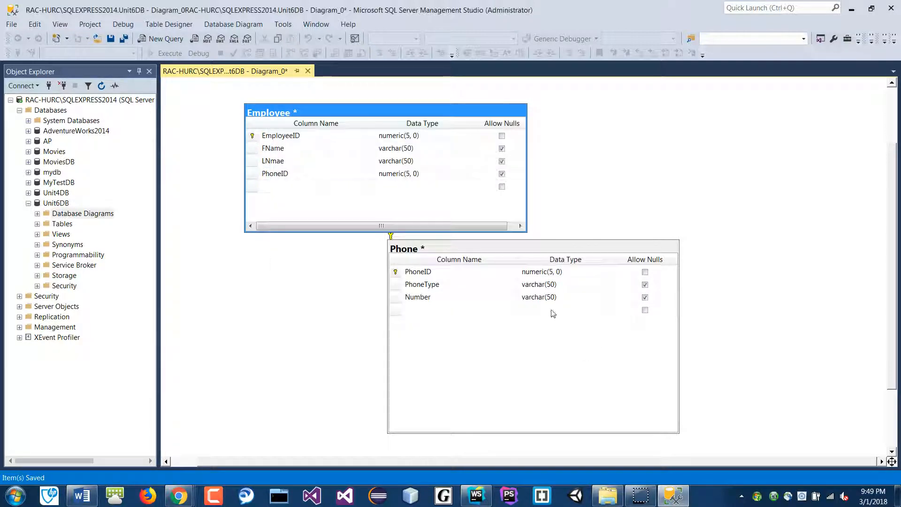
- Move the Phone table beside the Employee table and shorten its box to fit its columns
left_click_drag(567, 254, 697, 149)
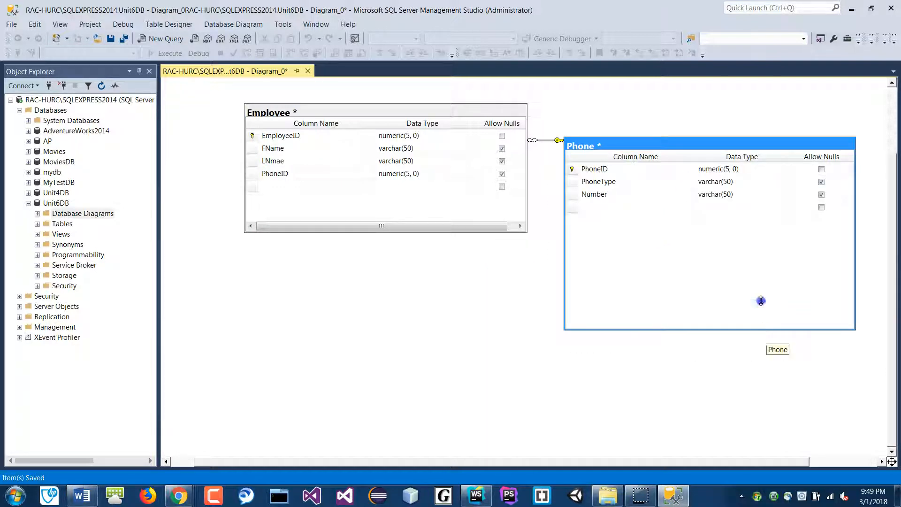
left_click_drag(767, 329, 745, 240)
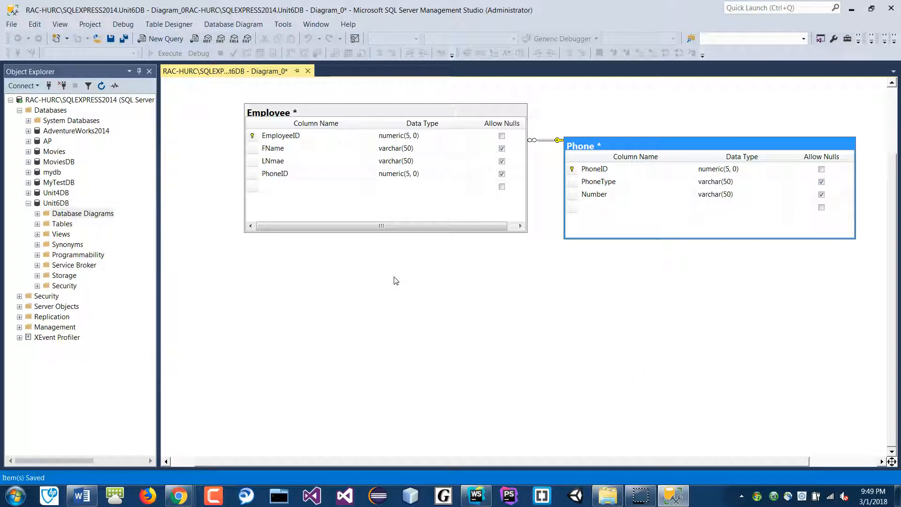
- Try twice to save the diagram with its Employee and Phone tables, cancelling the save each time
key("ctrl+s")
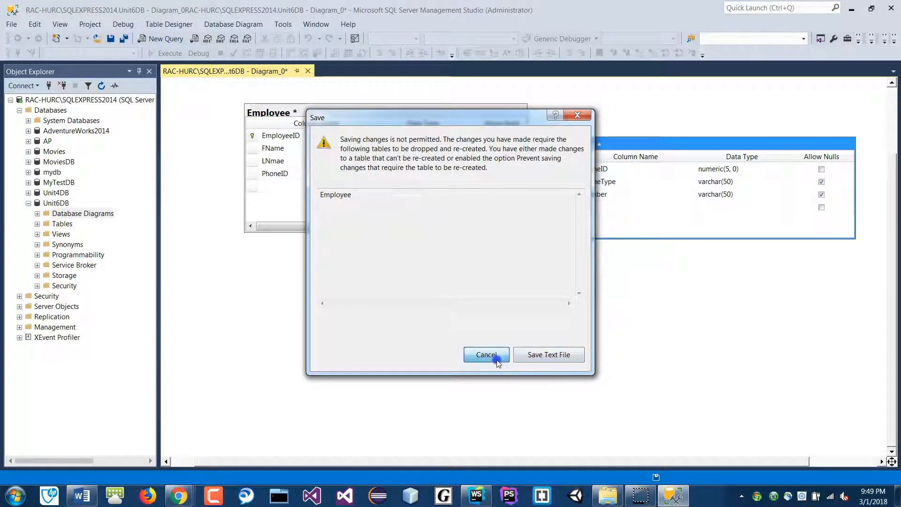
left_click(489, 355)
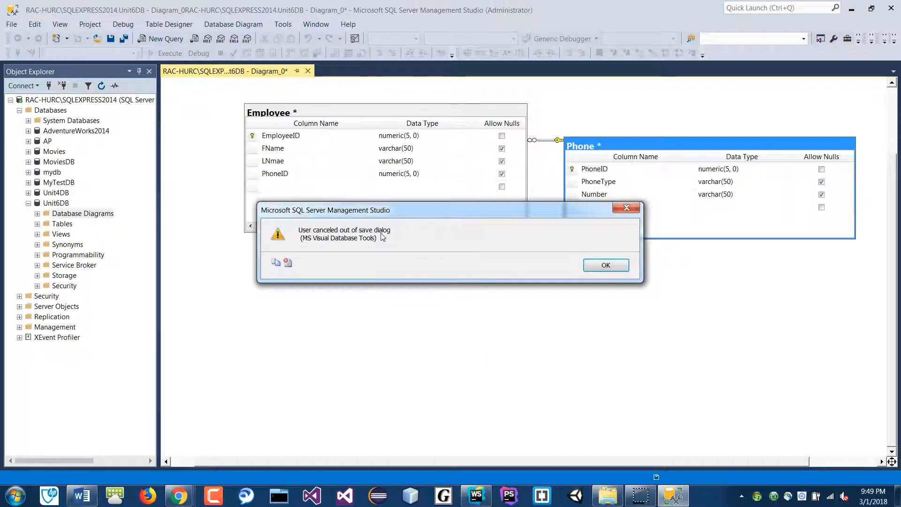
left_click(596, 269)
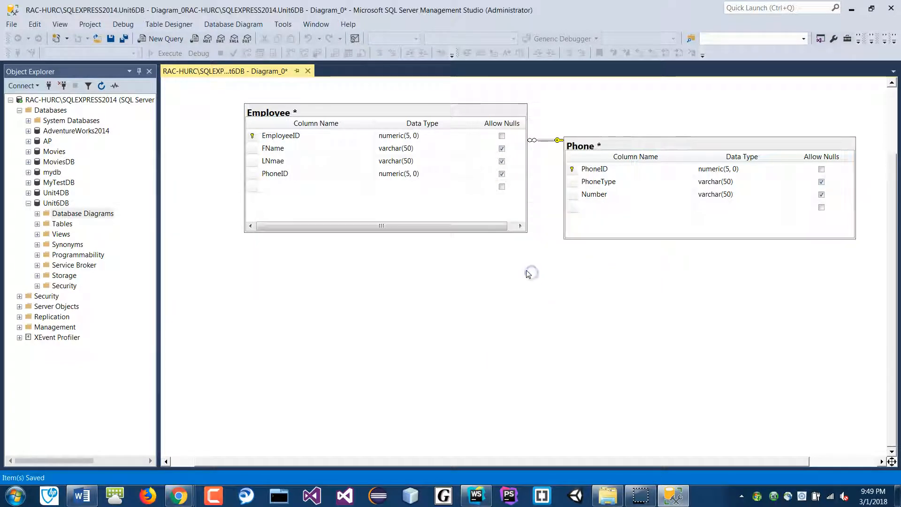
key("ctrl+s")
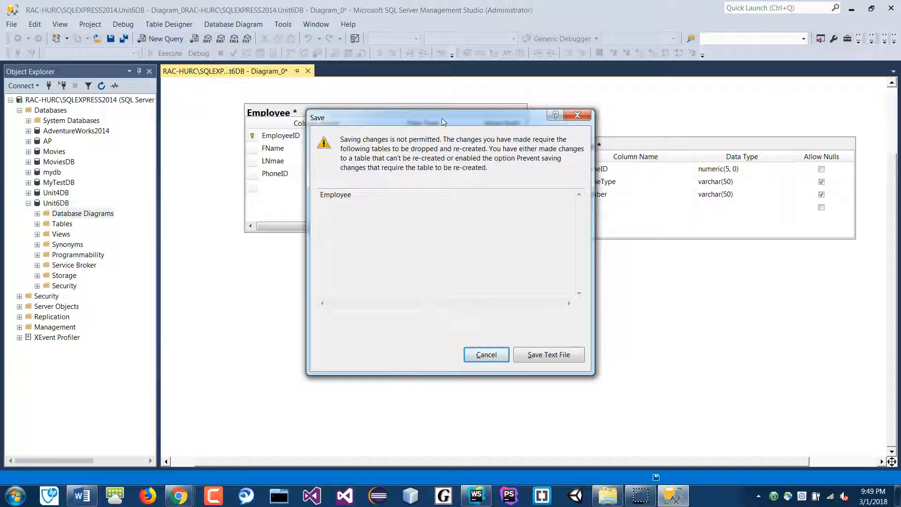
left_click_drag(444, 122, 461, 142)
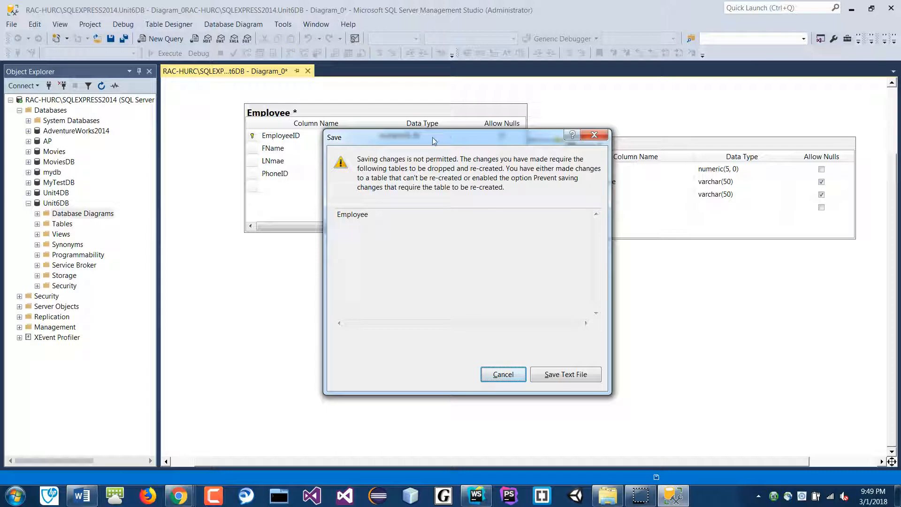
left_click(503, 374)
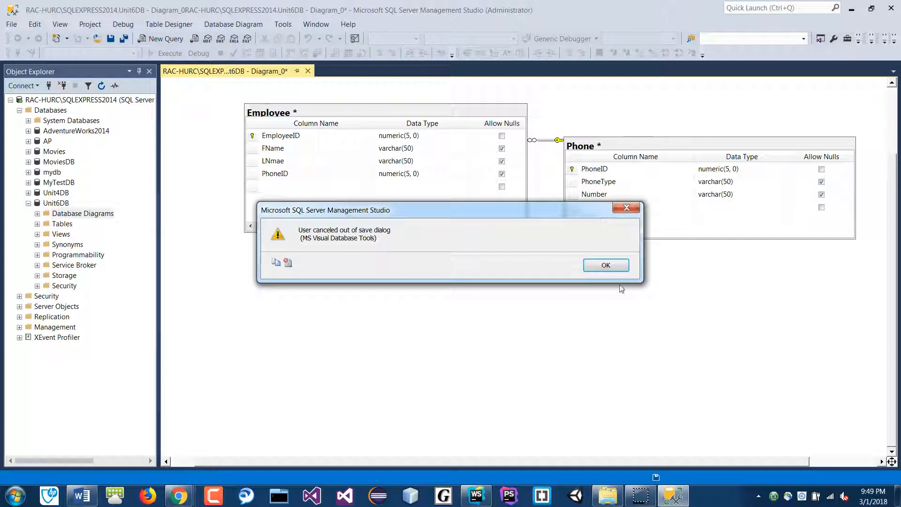
left_click(606, 265)
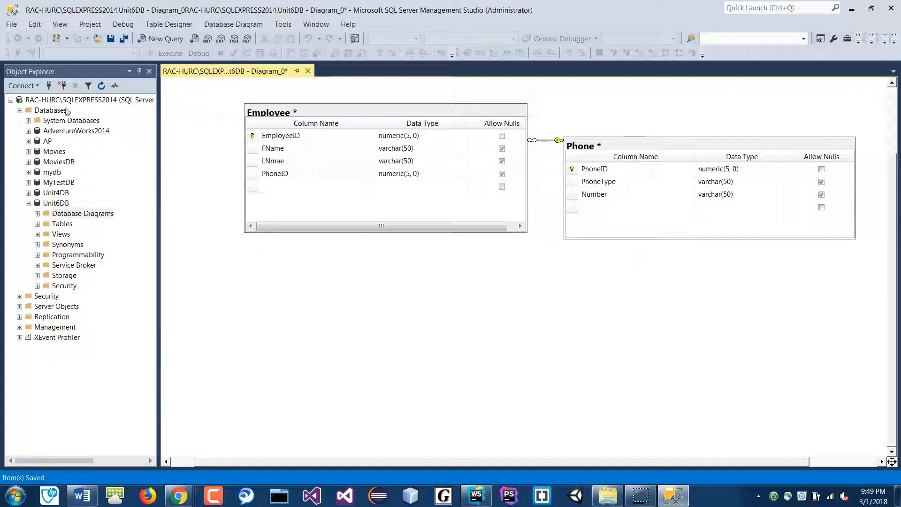
- Turn off "Prevent saving changes that require table re-creation" in the Designers options, and save the Phone and Employee tables to the database
left_click(59, 25)
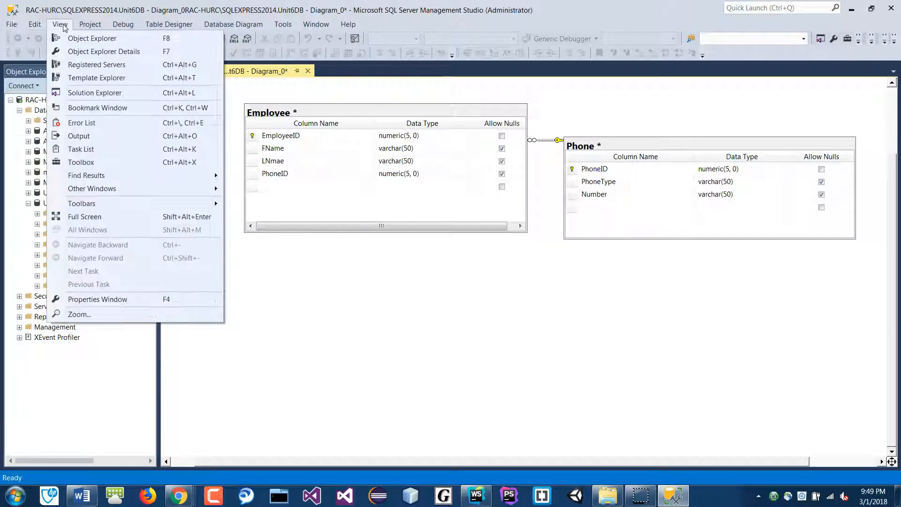
mouse_move(283, 28)
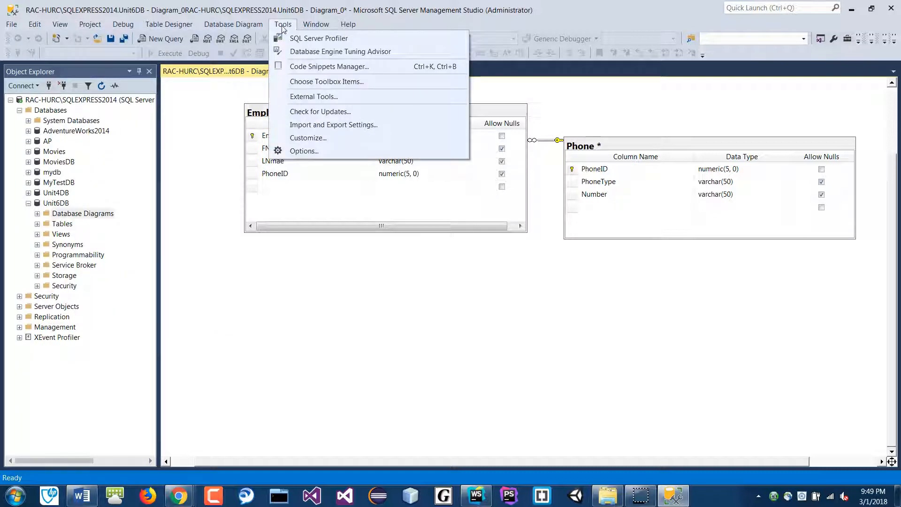
left_click(311, 149)
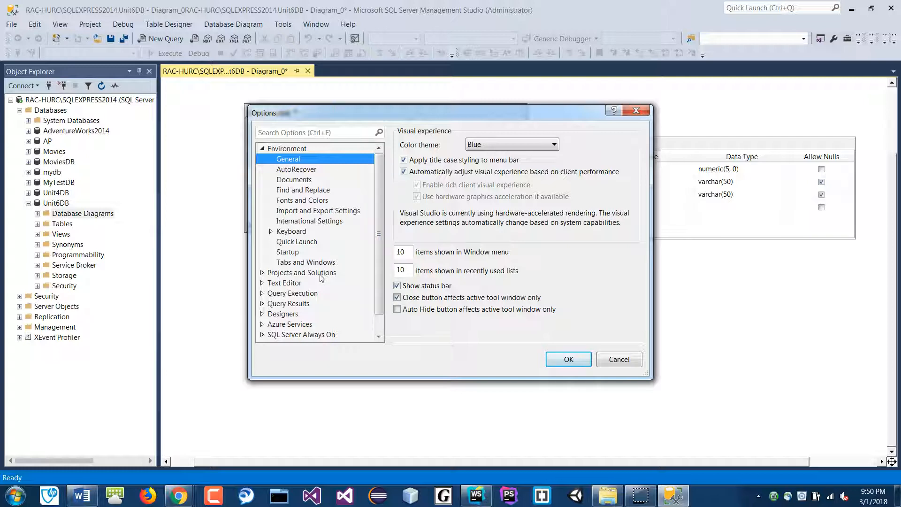
left_click(287, 315)
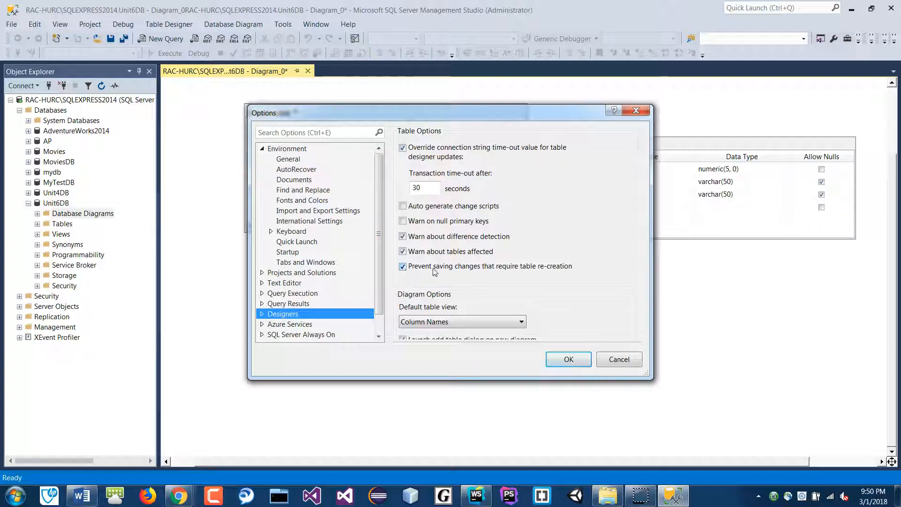
left_click(403, 267)
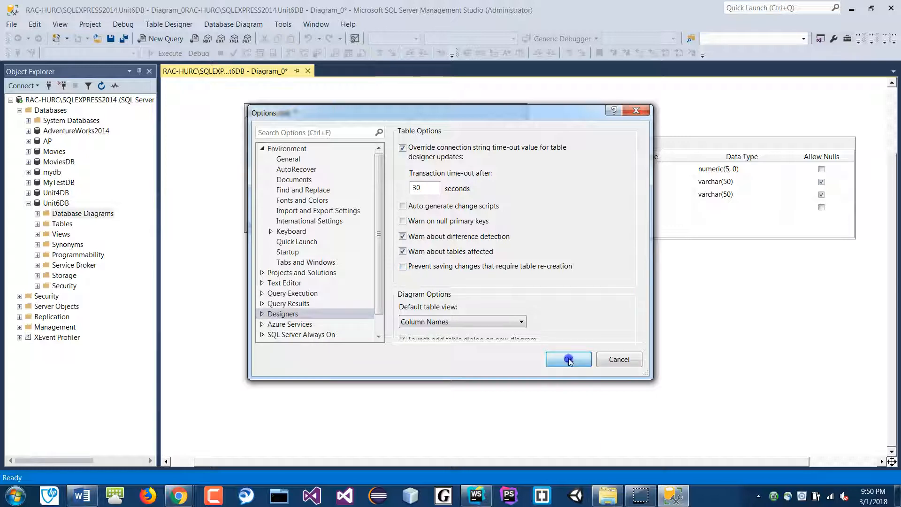
left_click(569, 360)
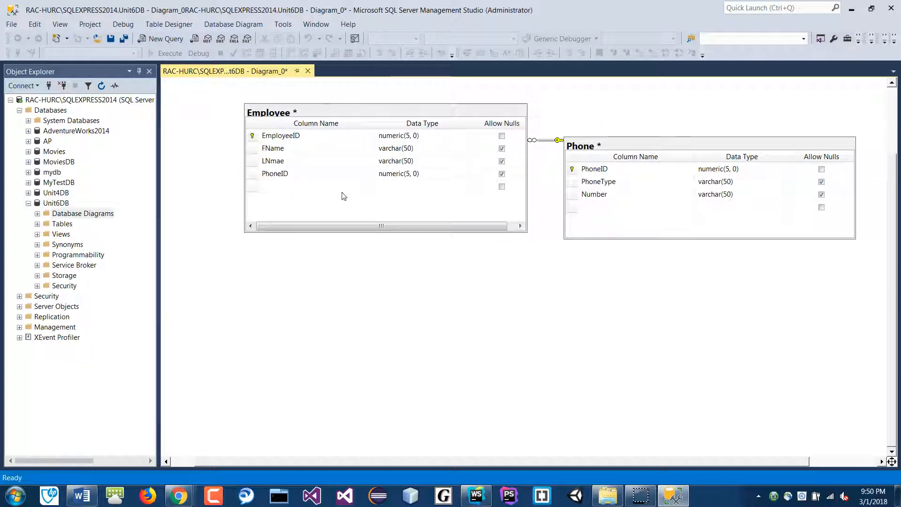
key("ctrl+s")
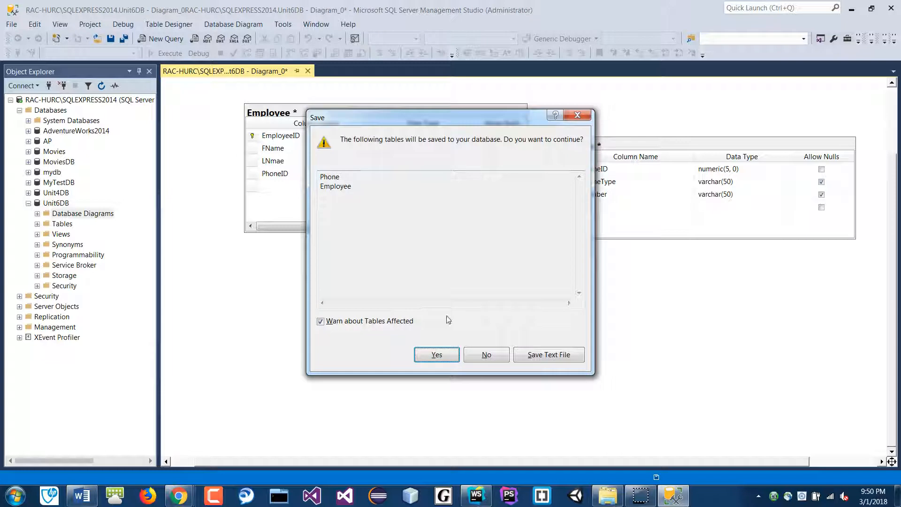
left_click(443, 356)
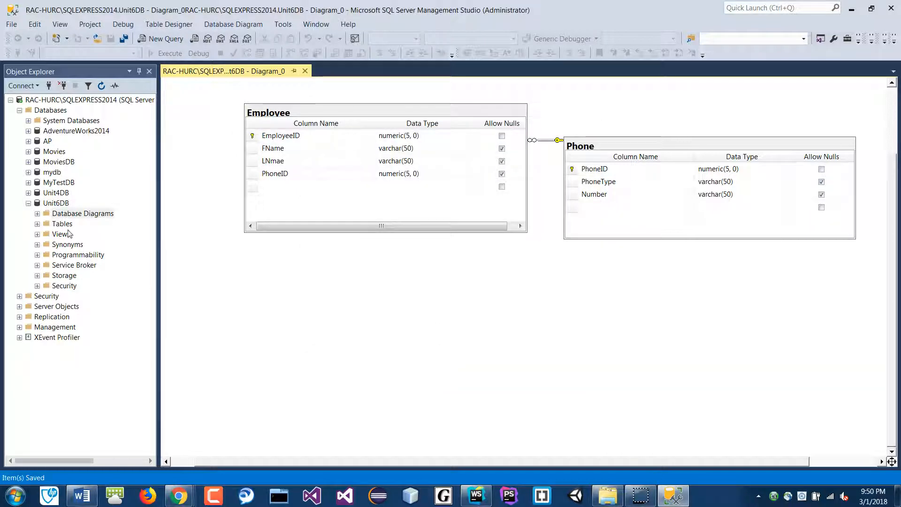
- Script the dbo.Employee table of Unit6DB as a CREATE statement in a new query editor window
left_click(61, 224)
left_click(37, 224)
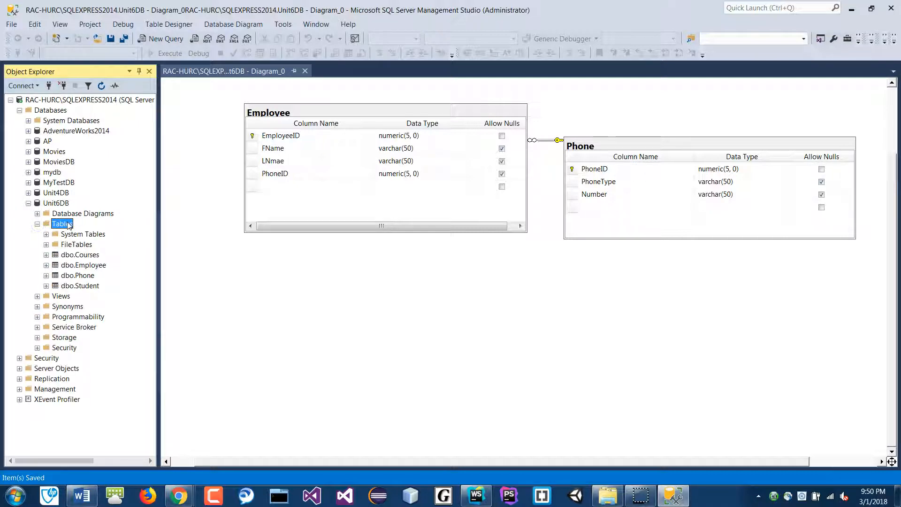
left_click(85, 265)
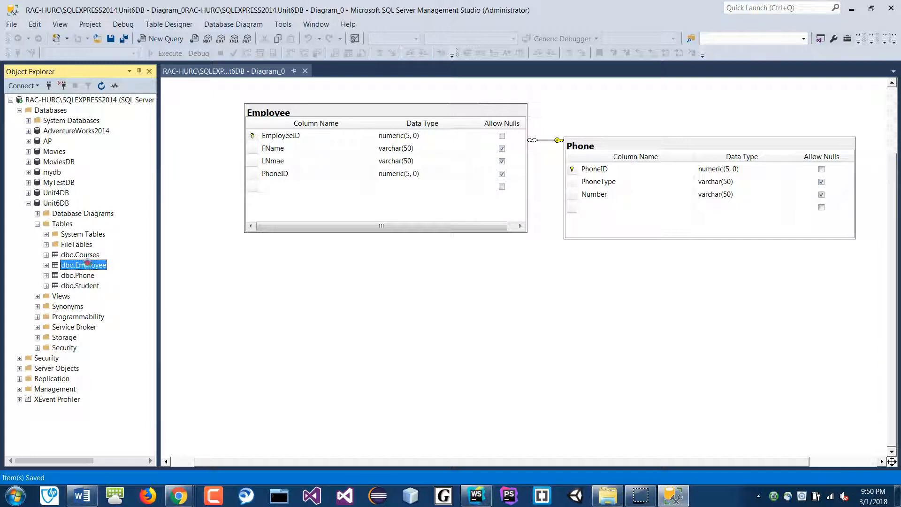
right_click(88, 265)
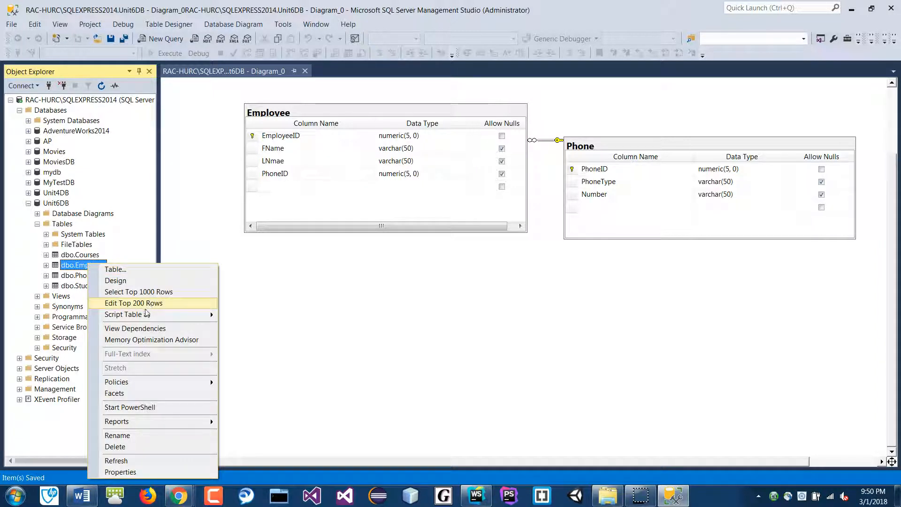
mouse_move(145, 314)
mouse_move(267, 316)
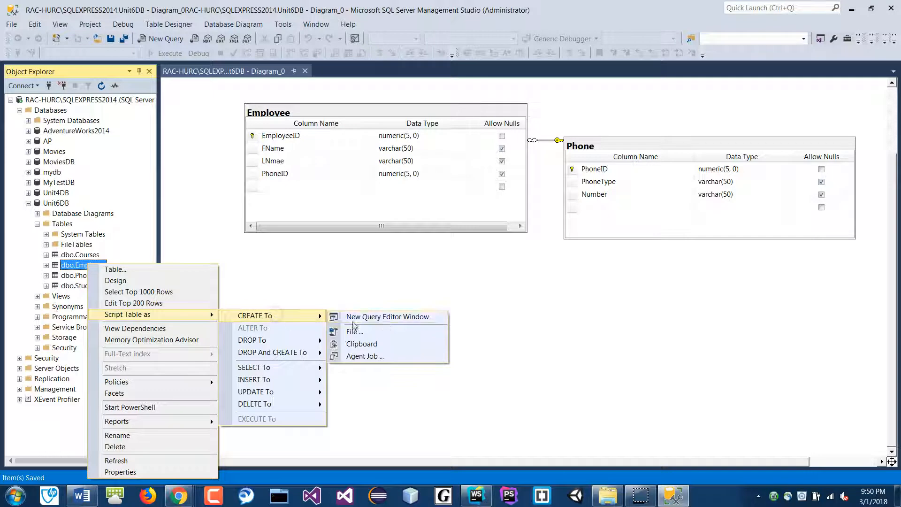
left_click(383, 319)
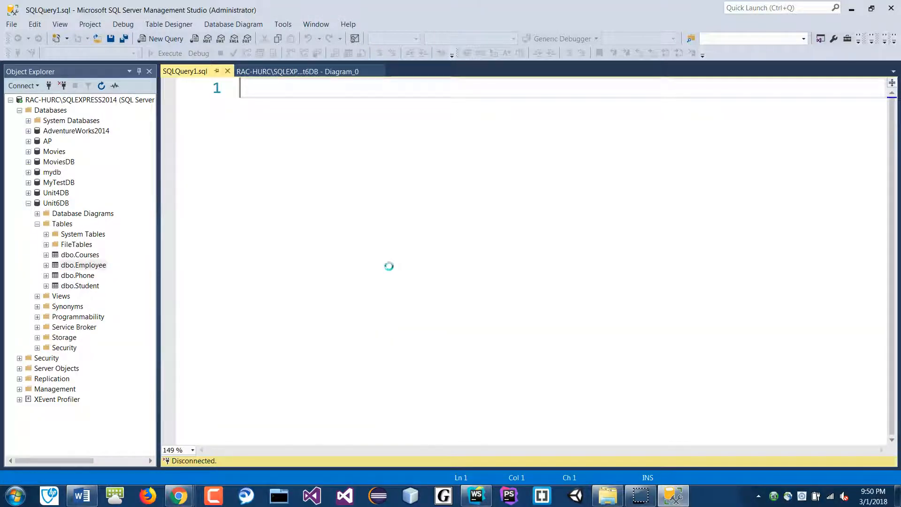
- Examine the CREATE TABLE statement for Employee and the foreign key constraint on PhoneID in the generated script
scroll(424, 247, "down", 3)
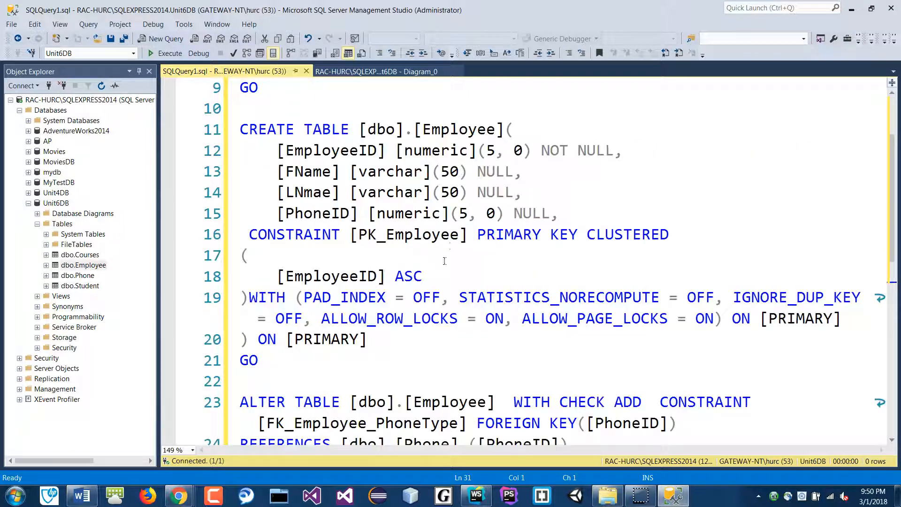
scroll(291, 199, "up", 1)
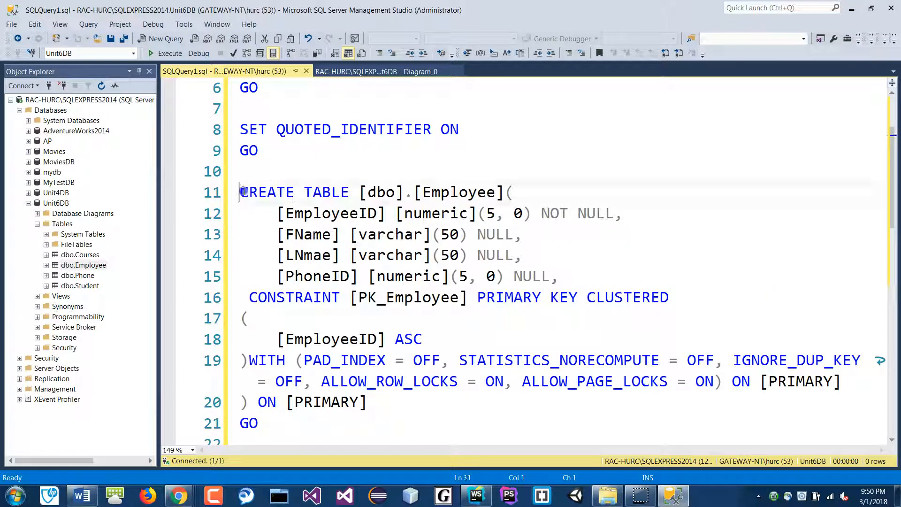
left_click_drag(241, 192, 285, 292)
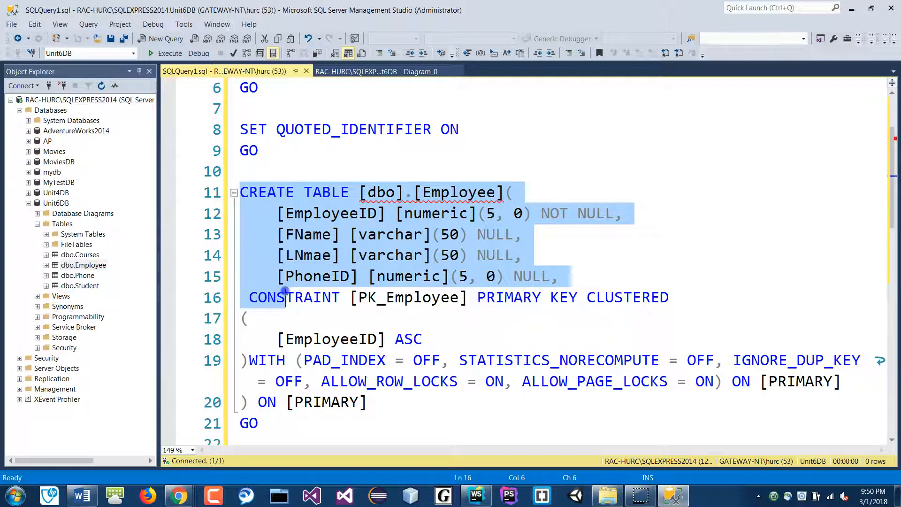
left_click_drag(285, 292, 694, 294)
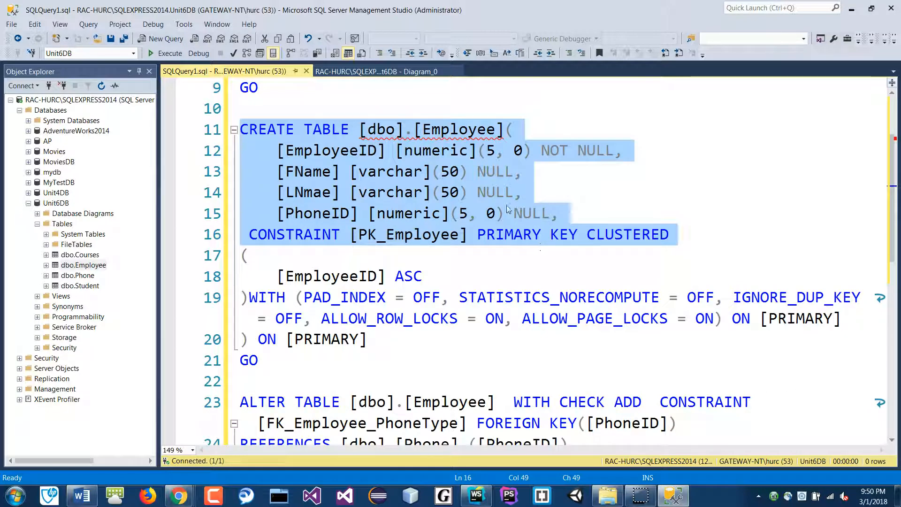
scroll(397, 131, "down", 1)
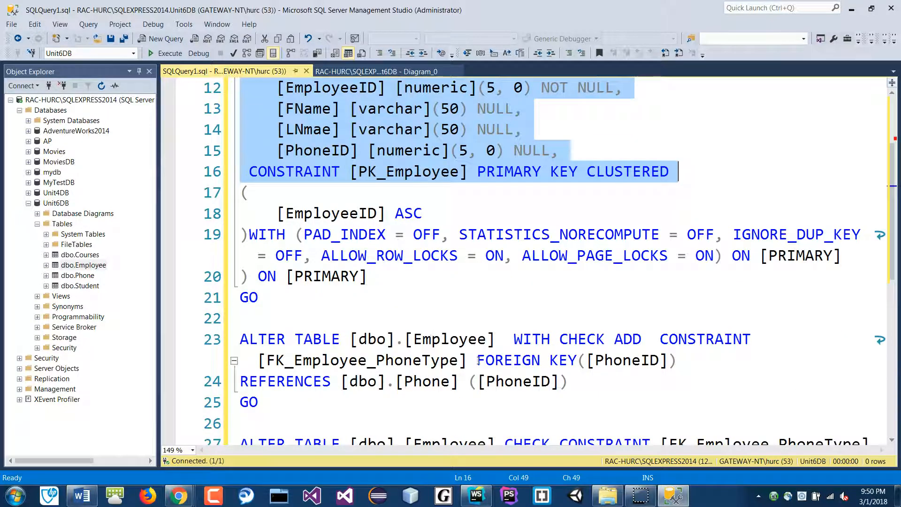
left_click_drag(623, 362, 402, 359)
left_click(396, 355)
- Review how the generated script is divided into GO batches, from the opening SET statements to the ALTER TABLE statements
scroll(385, 278, "up", 2)
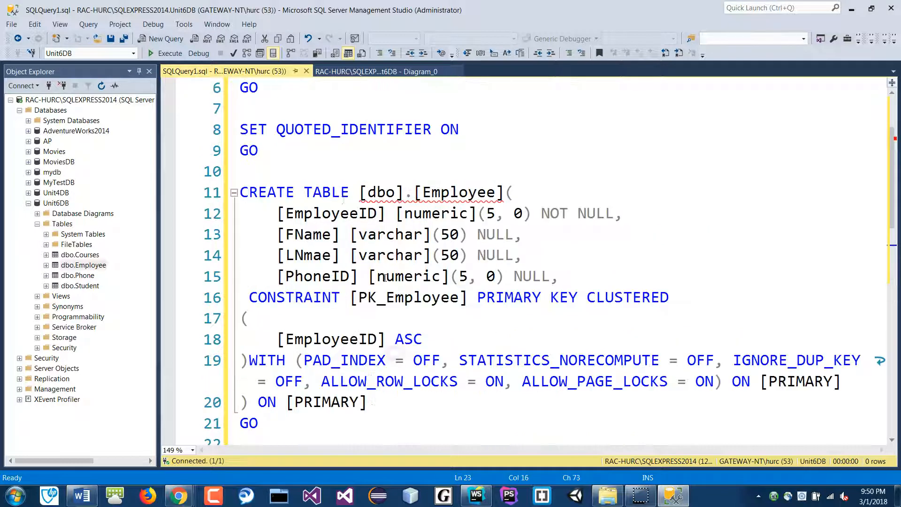
left_click(253, 183)
scroll(255, 197, "down", 3)
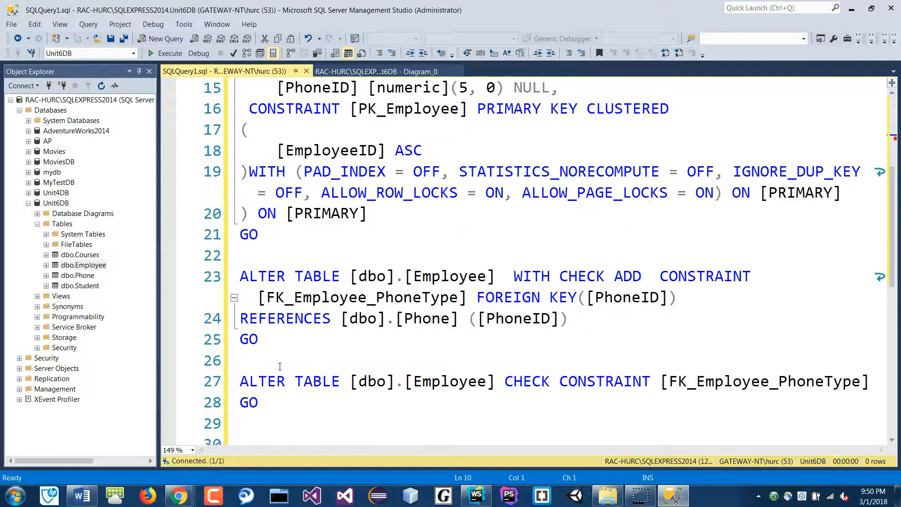
left_click(262, 343, "shift")
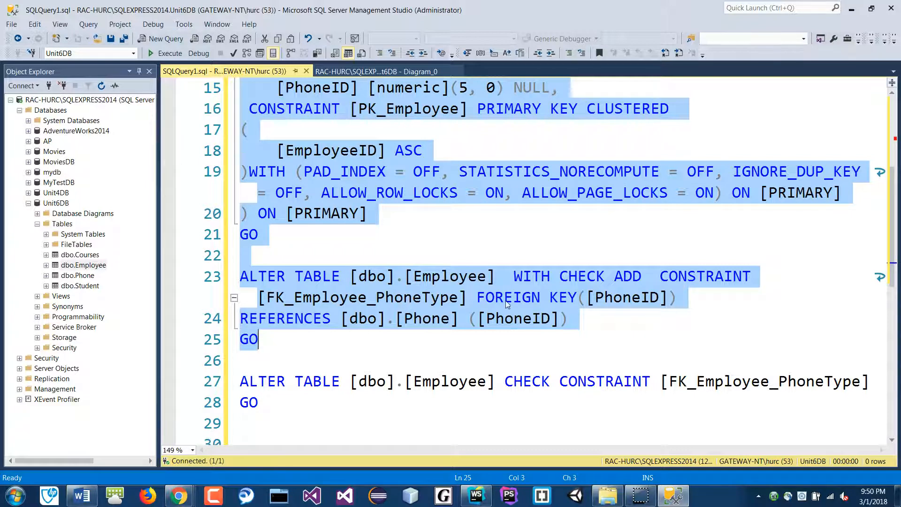
scroll(504, 300, "up", 1)
left_click(398, 276)
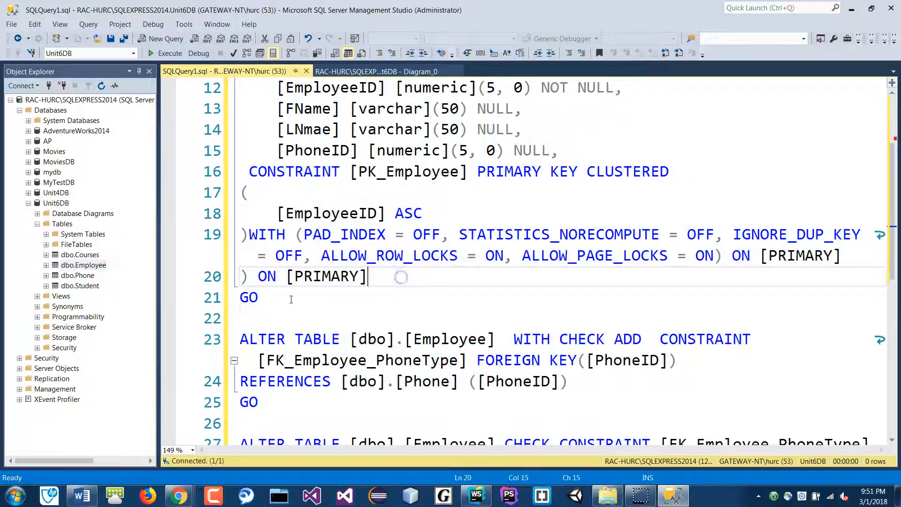
left_click_drag(252, 308, 242, 441)
left_click(312, 319)
scroll(310, 310, "up", 2)
scroll(296, 403, "down", 2)
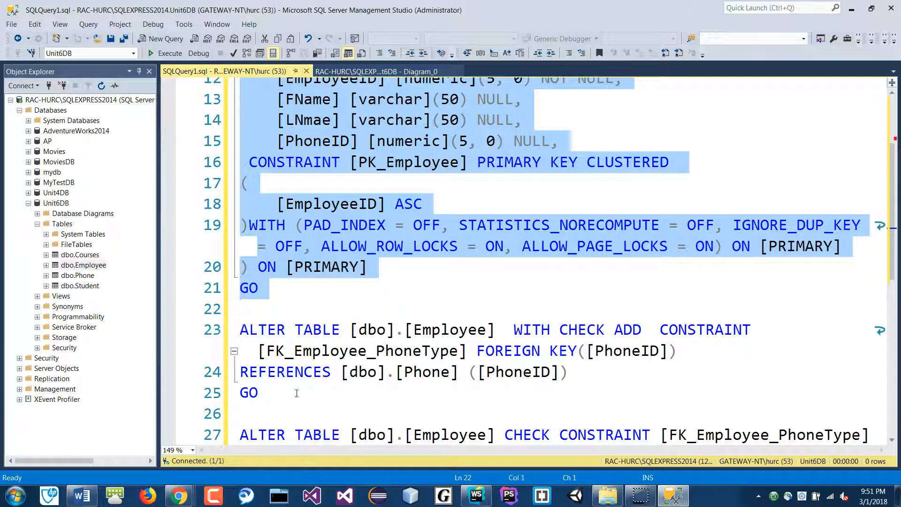
left_click(297, 403, "shift")
scroll(329, 390, "down", 1)
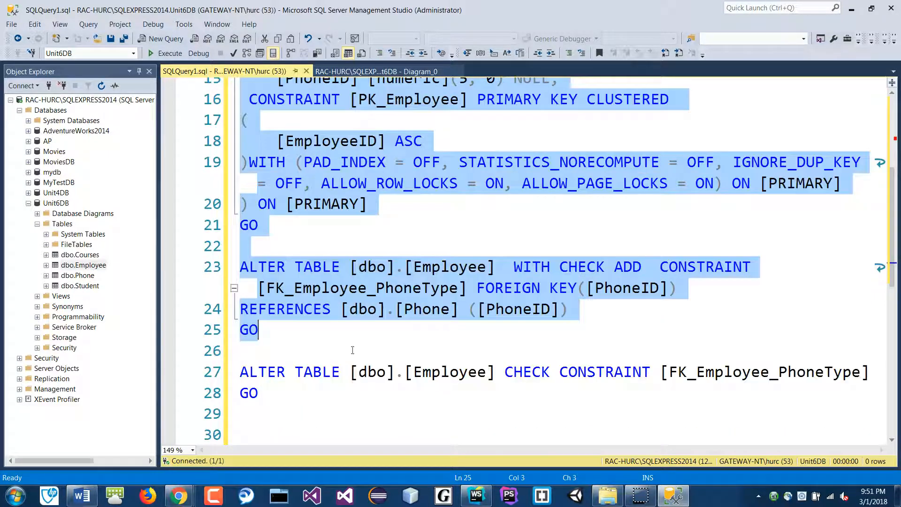
left_click(308, 413, "shift")
left_click(302, 350)
scroll(301, 350, "up", 3)
left_click(361, 208)
left_click(353, 182)
scroll(353, 183, "up", 2)
left_click(322, 267)
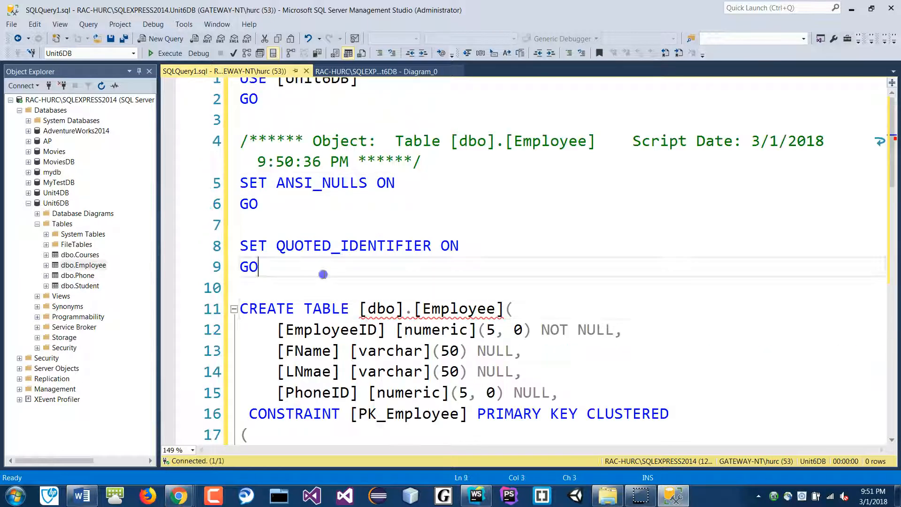
scroll(322, 267, "down", 1)
key("alt+Tab")
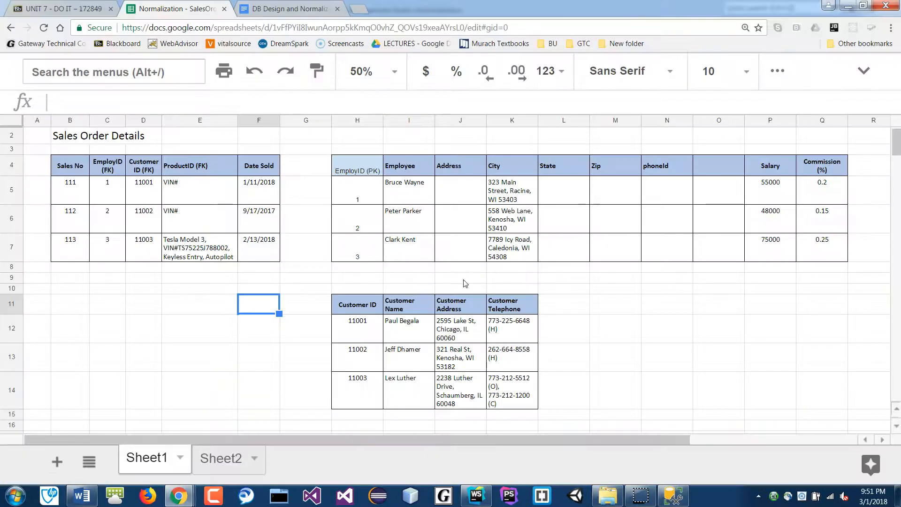
left_click(556, 313)
key("alt+Tab")
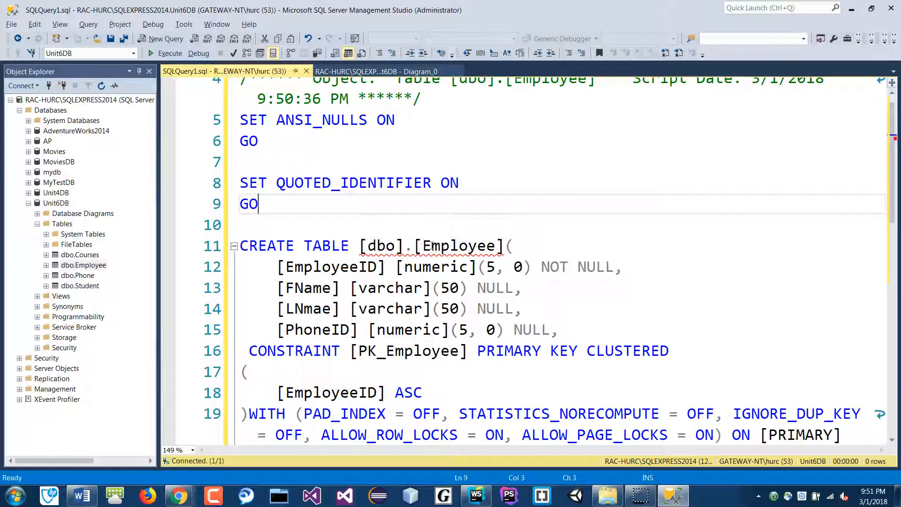
- Narrow the Employee table's box in the database diagram and shift the Phone table slightly up beside it
left_click(348, 70)
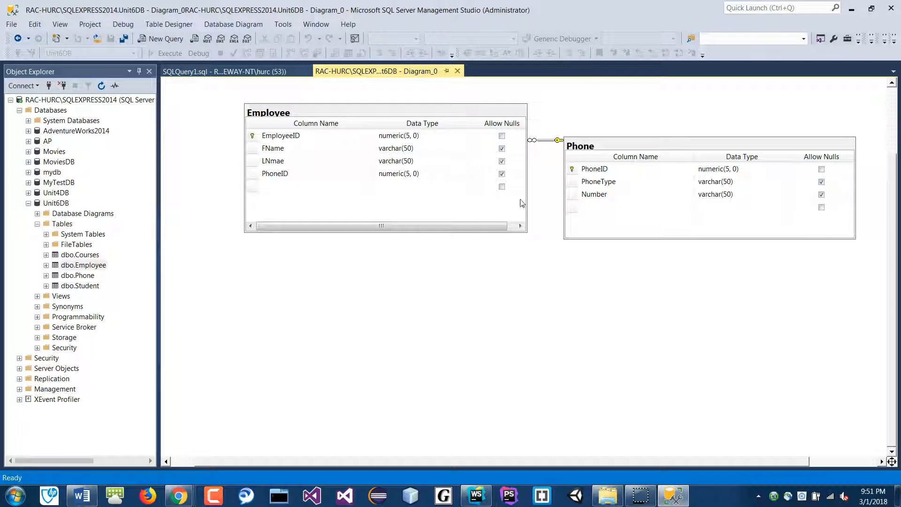
left_click(527, 212)
left_click_drag(528, 213, 477, 214)
left_click_drag(638, 149, 611, 122)
left_click(585, 227)
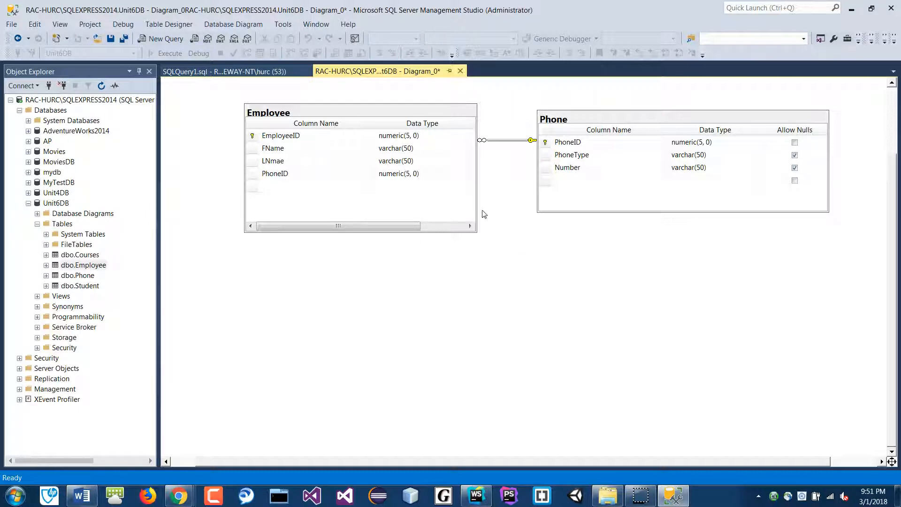
- Look over the Employee table's columns in the diagram, from EmployeeID to PhoneID, and compare them with the Phone table
left_click(264, 151)
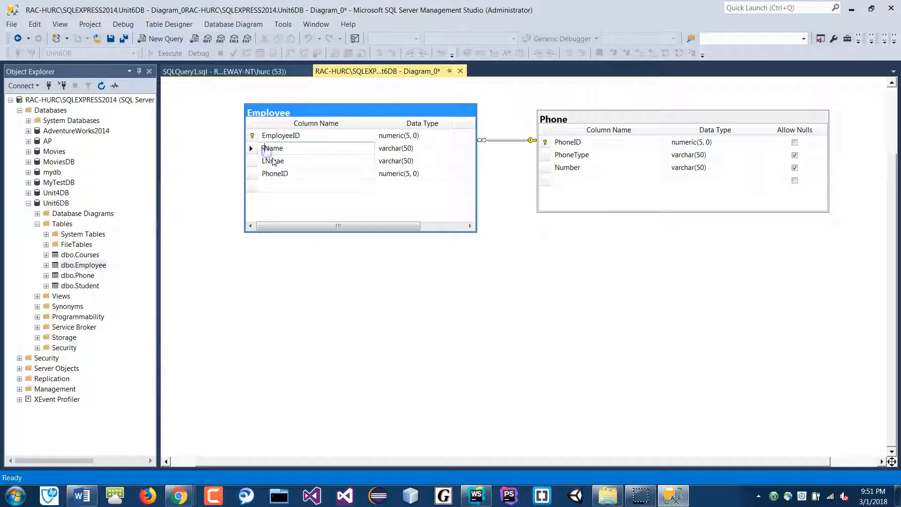
left_click(326, 215)
left_click(318, 135)
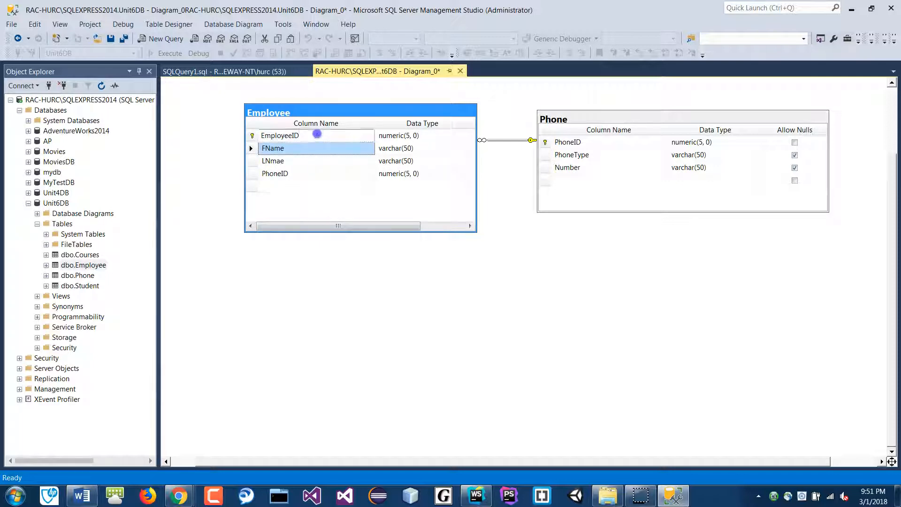
left_click(310, 158)
left_click(315, 170)
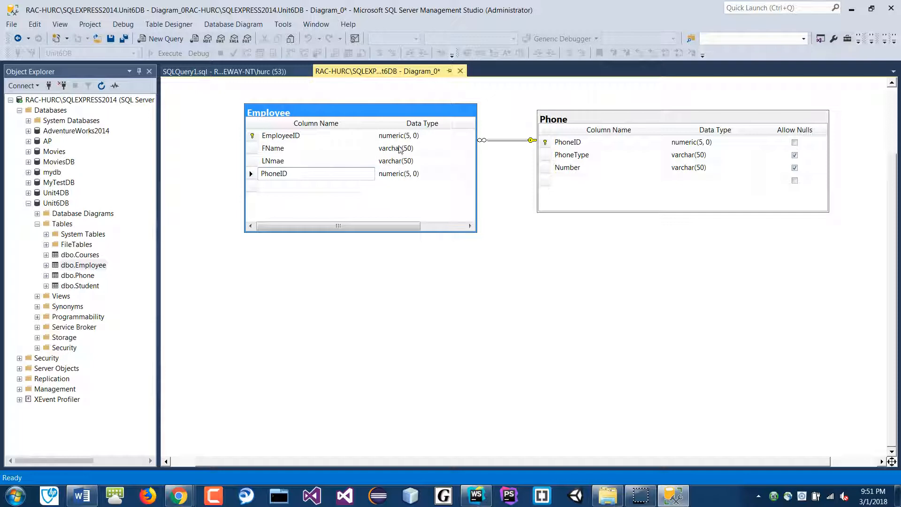
left_click(402, 196)
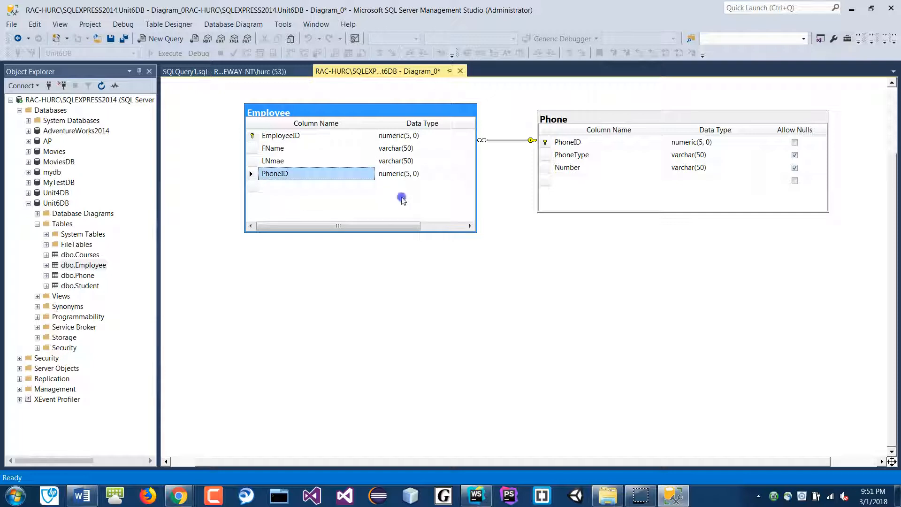
left_click(560, 202)
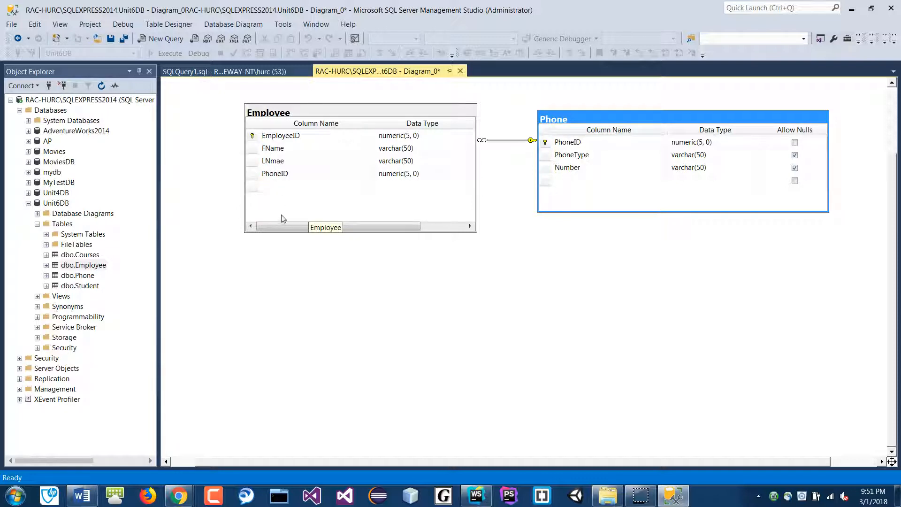
left_click(311, 201)
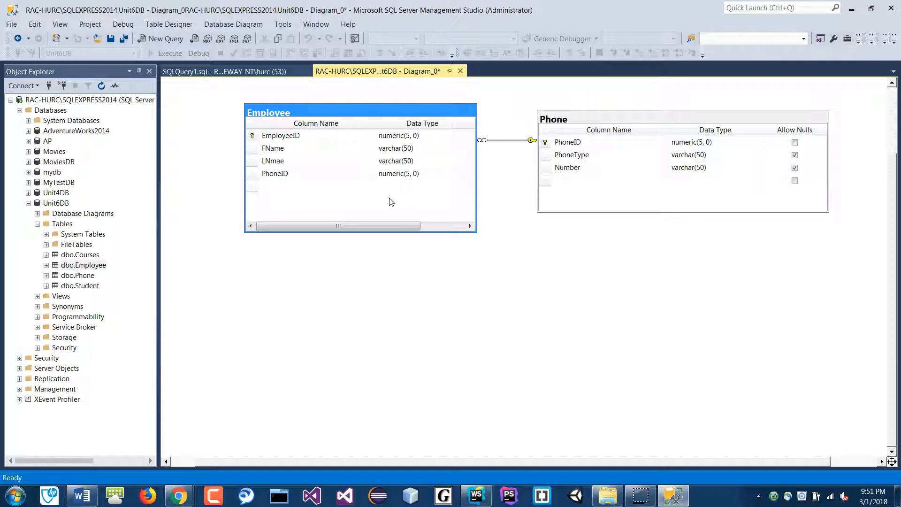
- Examine the PhoneID, PhoneType and Number columns of the Phone table
left_click(575, 146)
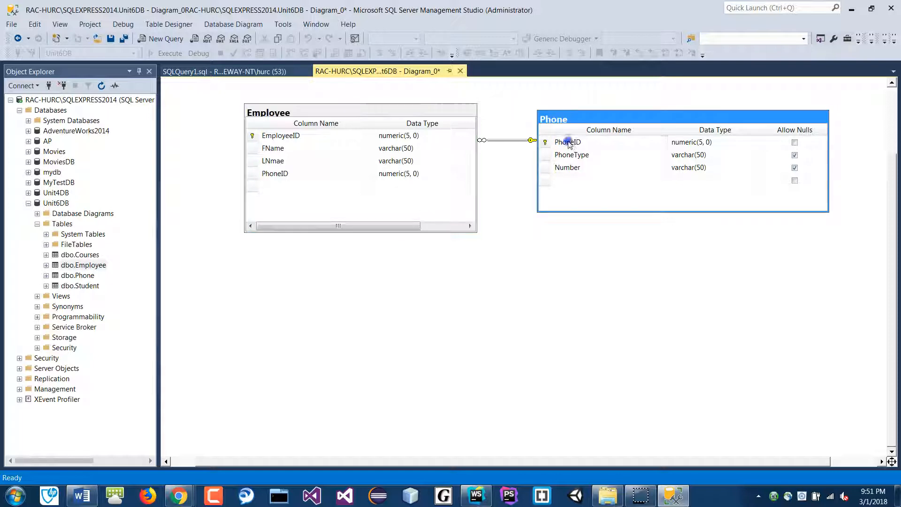
left_click(590, 167)
left_click(582, 142)
left_click(592, 170)
left_click(584, 143)
left_click(584, 155)
left_click(586, 168)
left_click(581, 156)
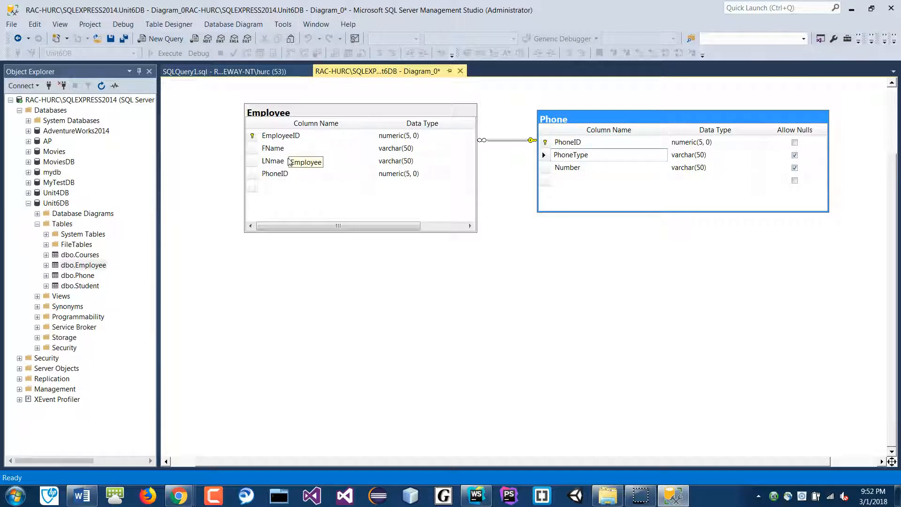
- Remove the primary key from the EmployeeID column of the Employee table
left_click(274, 150)
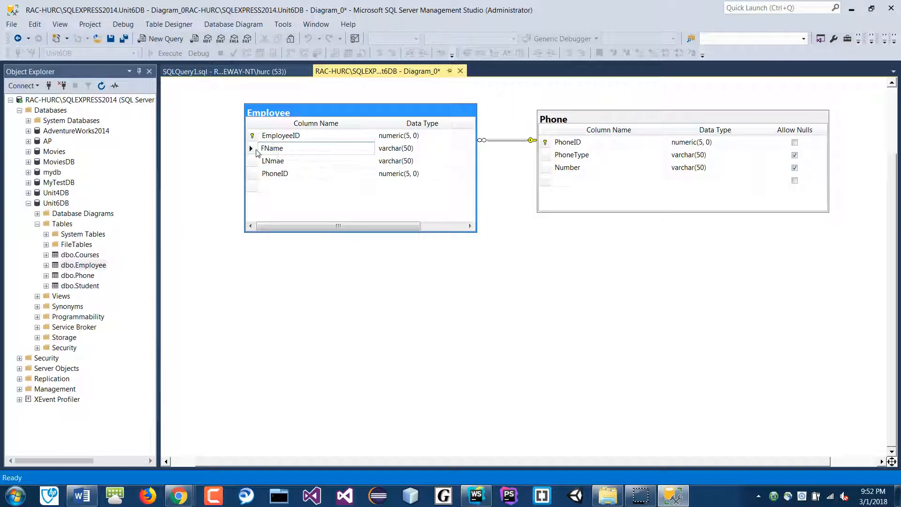
left_click(252, 136)
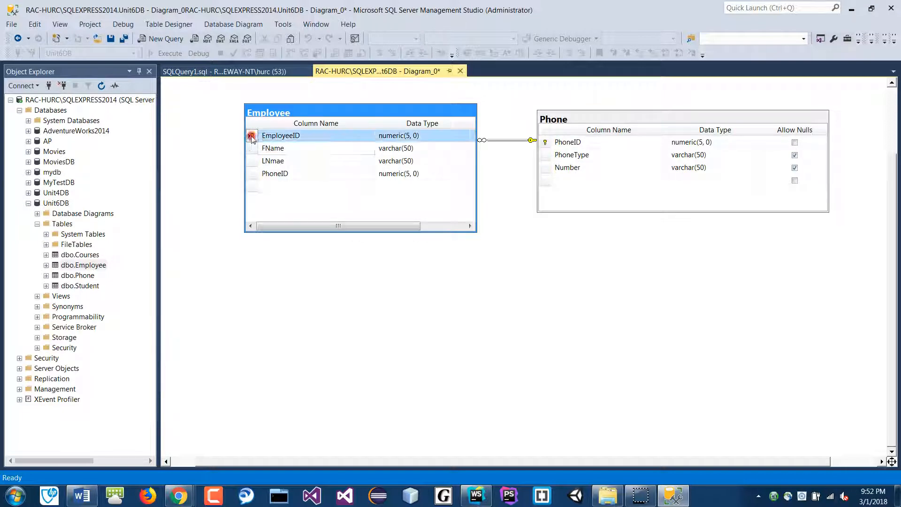
right_click(252, 137)
left_click(289, 161)
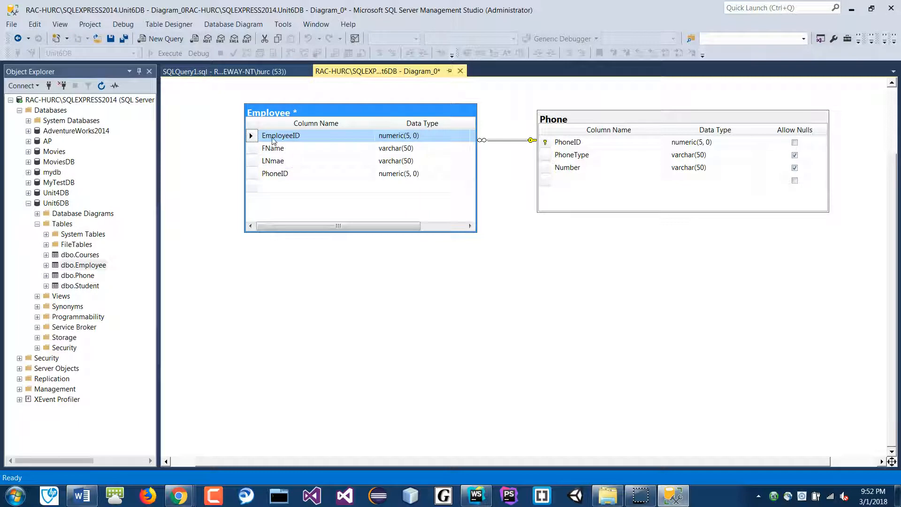
left_click(292, 149)
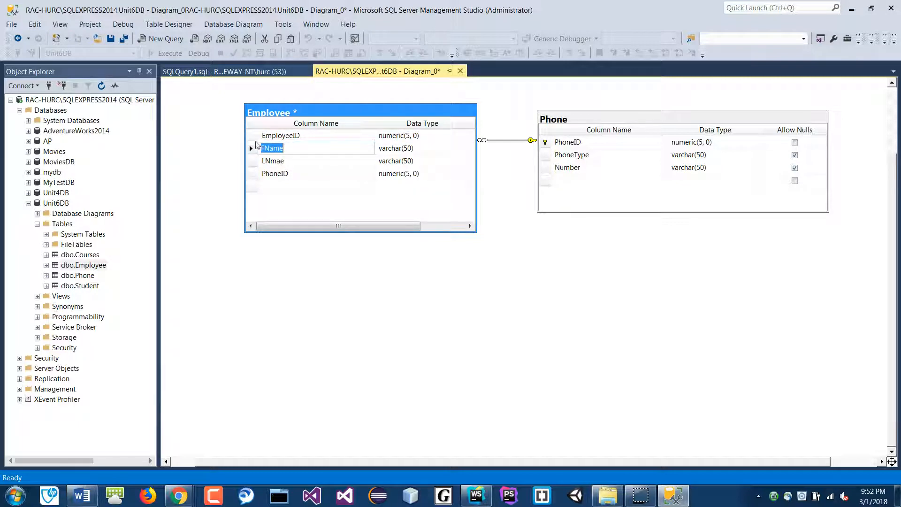
left_click(253, 137)
left_click(281, 151)
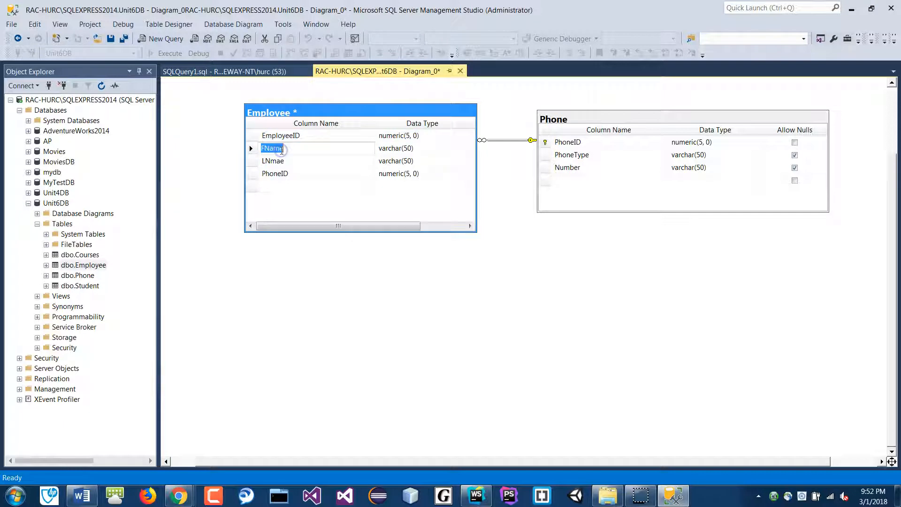
left_click(252, 136)
left_click(257, 150, "ctrl")
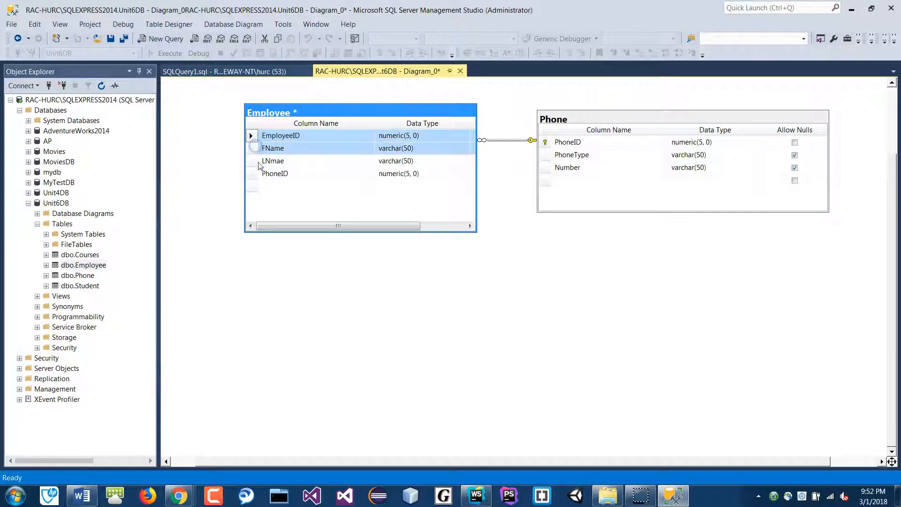
- Set EmployeeID and PhoneID together as the composite primary key of the Employee table in the diagram
left_click(252, 136)
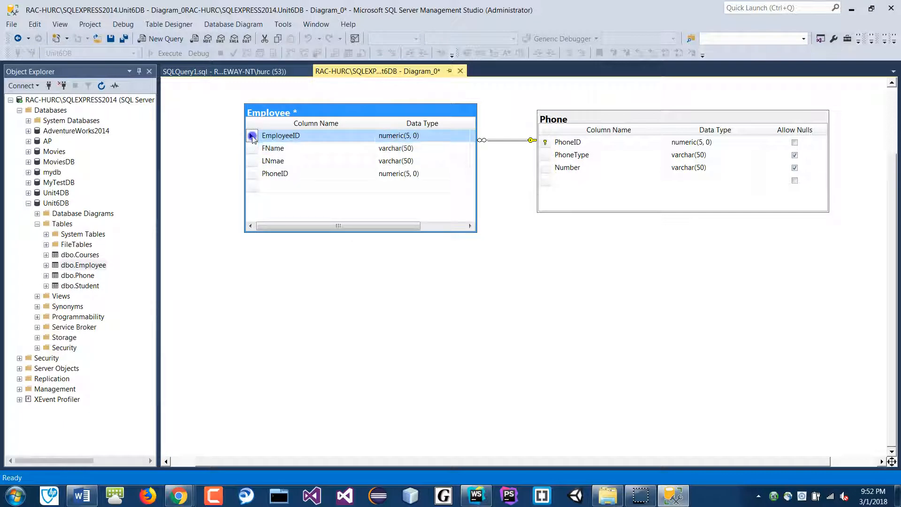
left_click(256, 174, "ctrl")
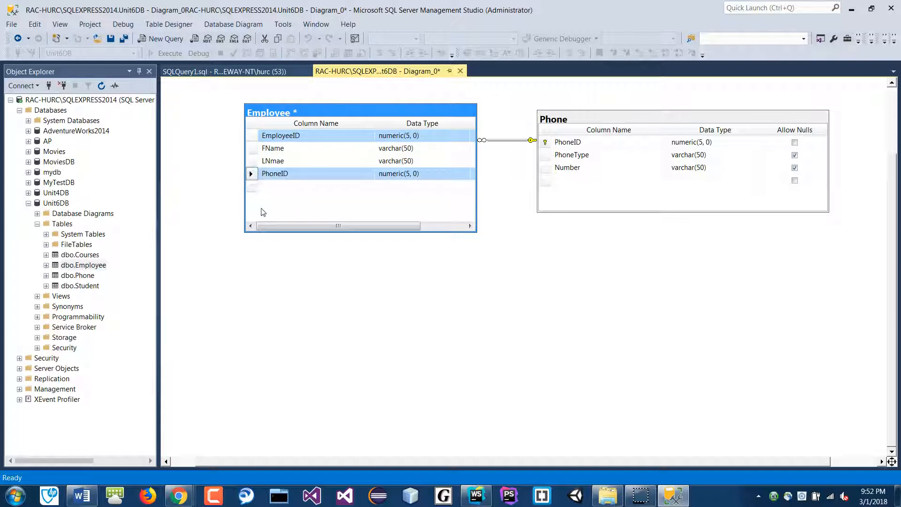
left_click(252, 136)
left_click(313, 161)
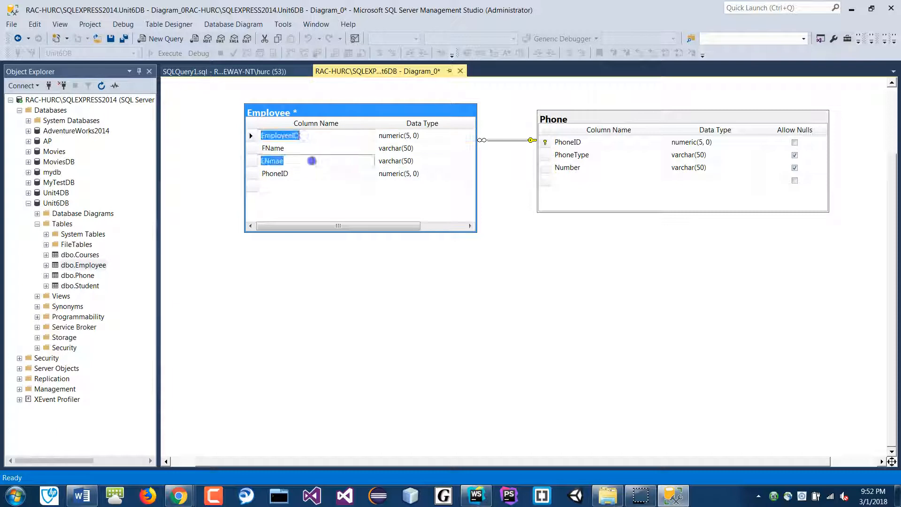
left_click(252, 137)
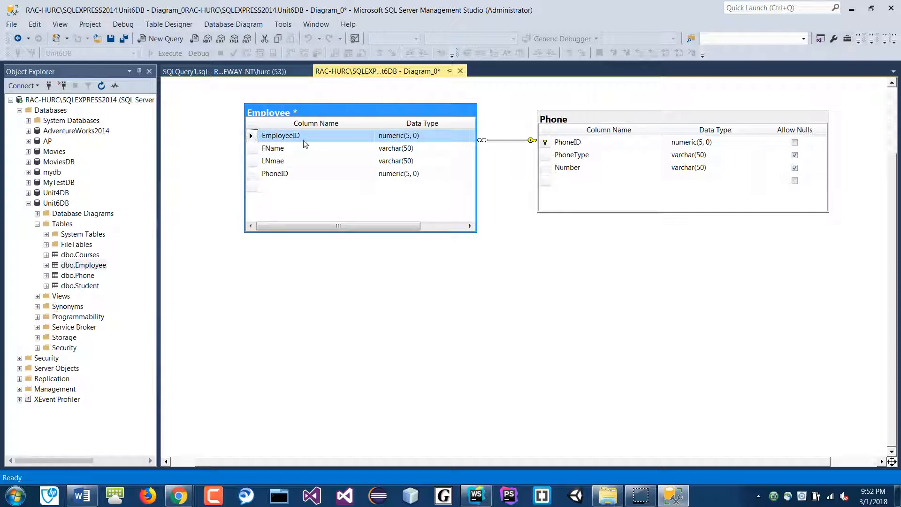
left_click(252, 174, "ctrl")
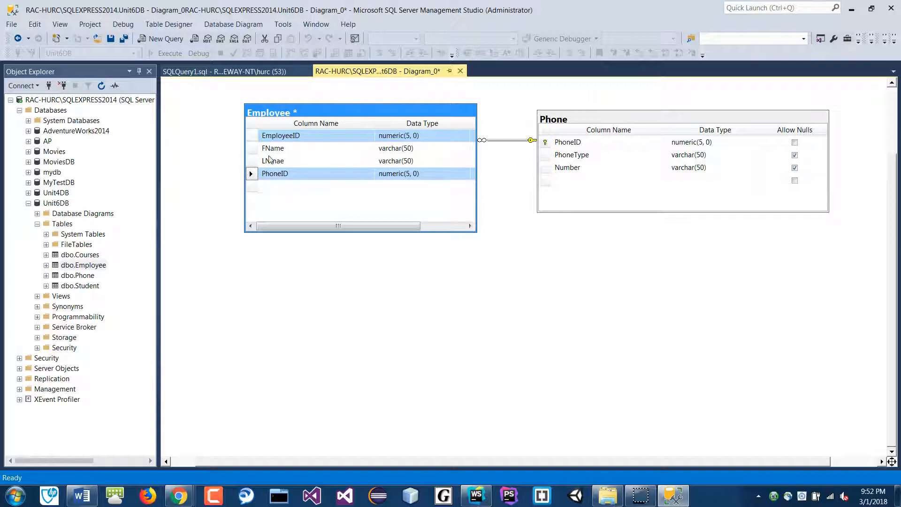
right_click(253, 174)
left_click(298, 198)
left_click(386, 114)
left_click(520, 280)
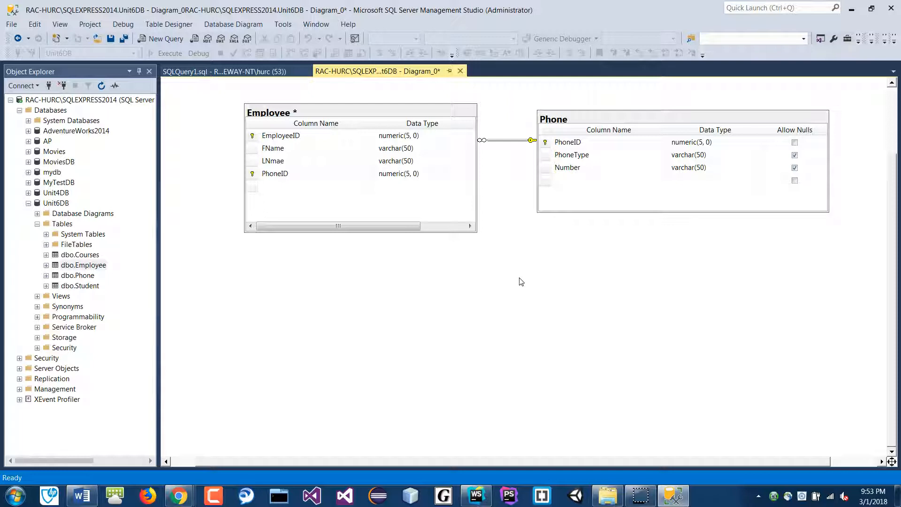
- Close the Employee CREATE script and script the Courses table as a SELECT statement in a new query editor window
left_click(265, 71)
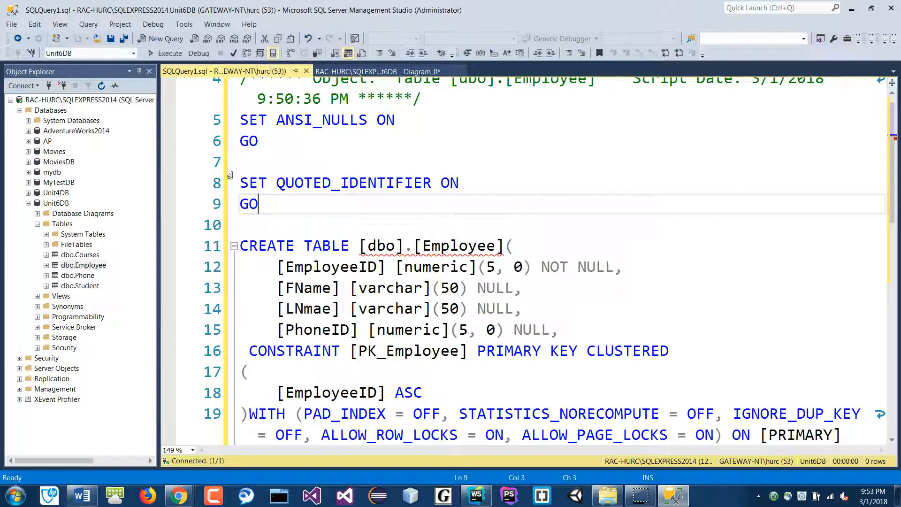
left_click(307, 71)
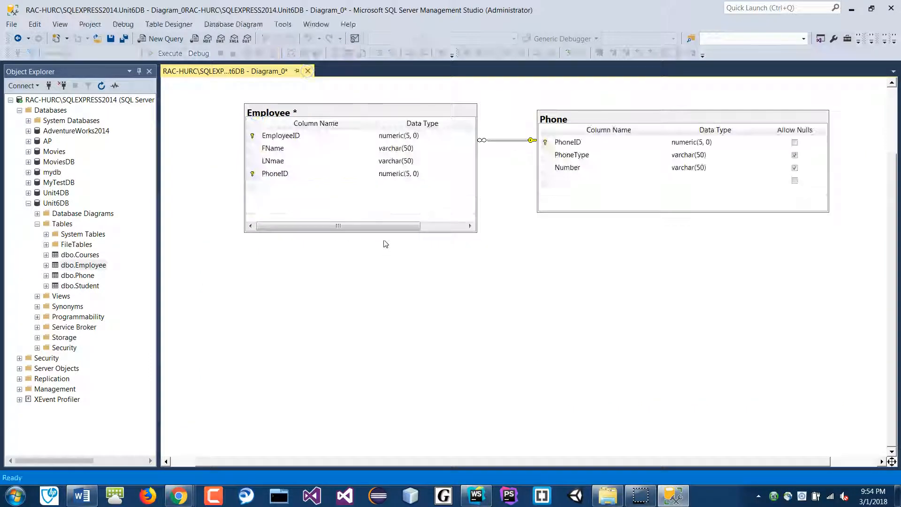
left_click(86, 256)
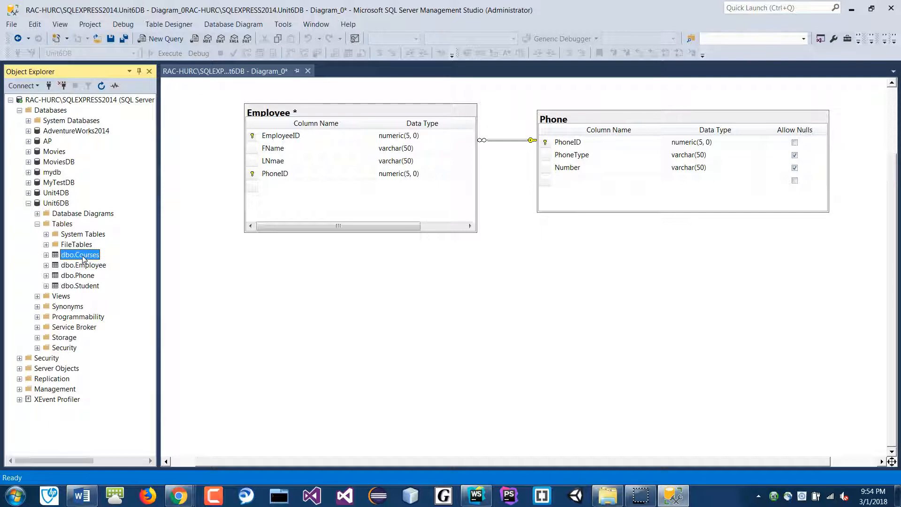
right_click(83, 257)
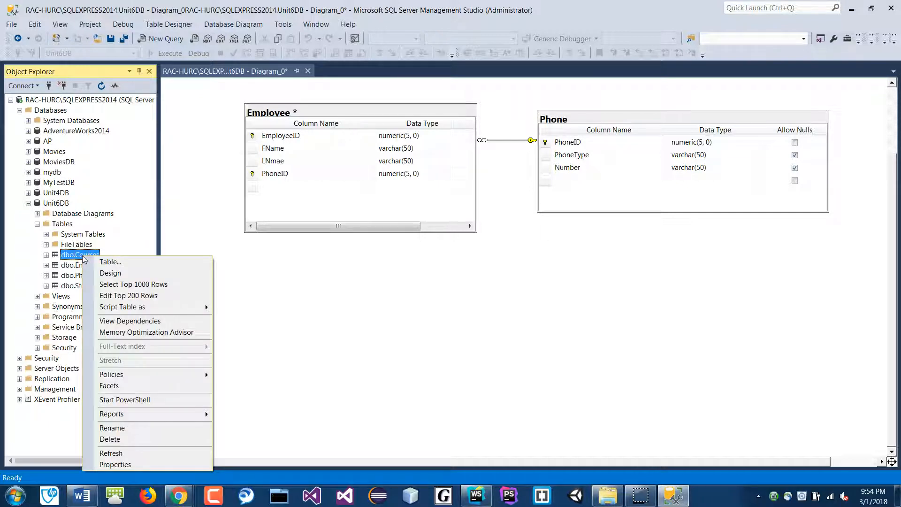
mouse_move(132, 311)
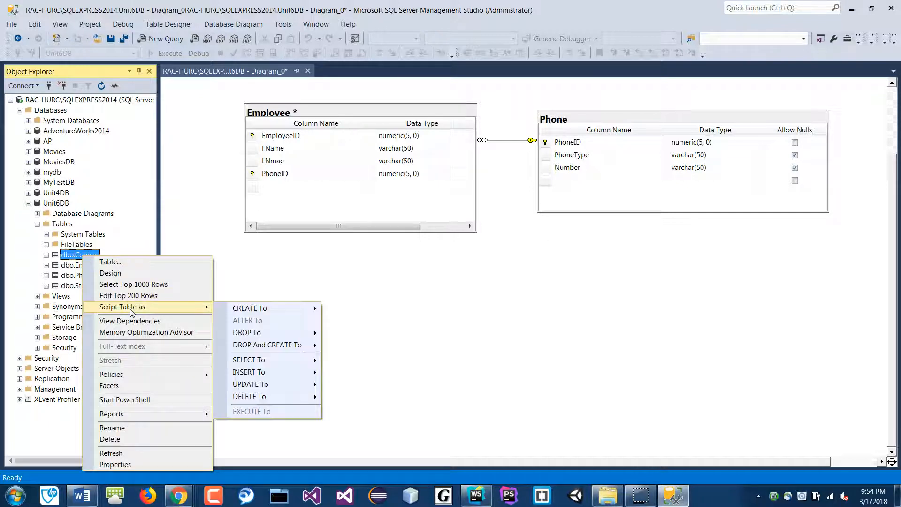
mouse_move(277, 312)
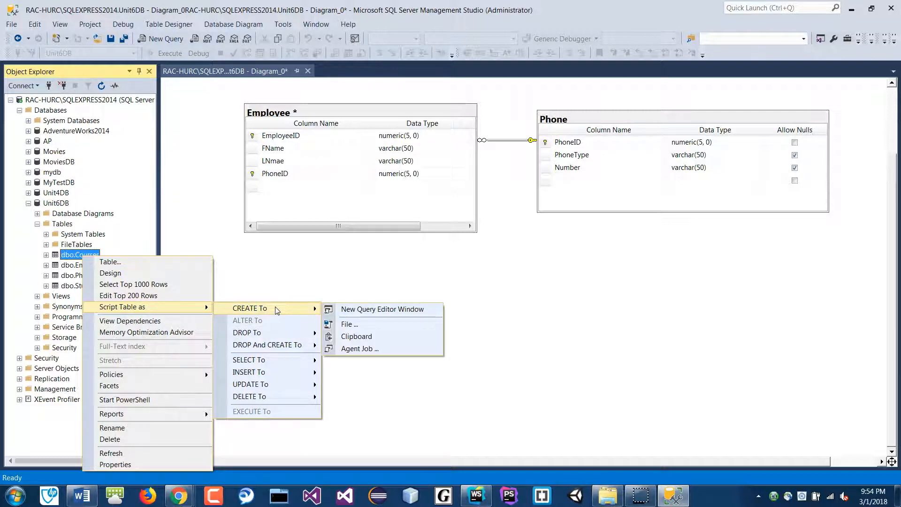
mouse_move(268, 337)
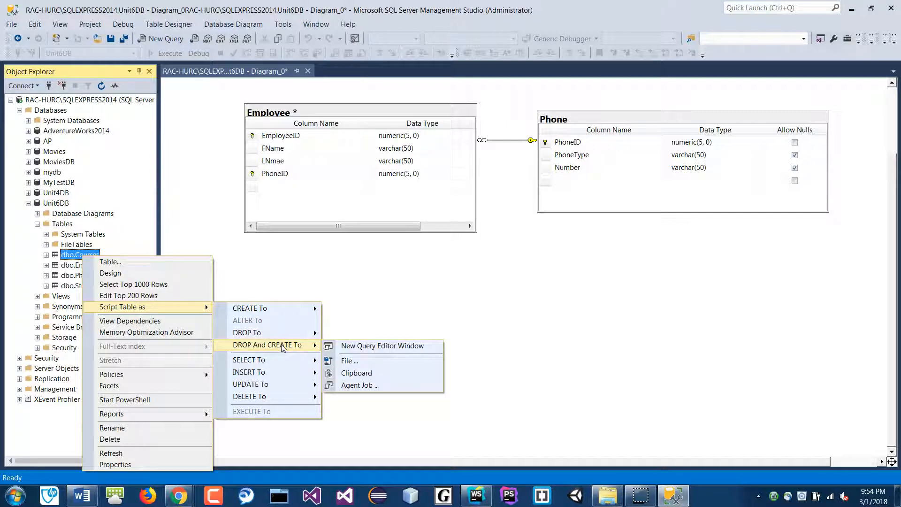
mouse_move(276, 366)
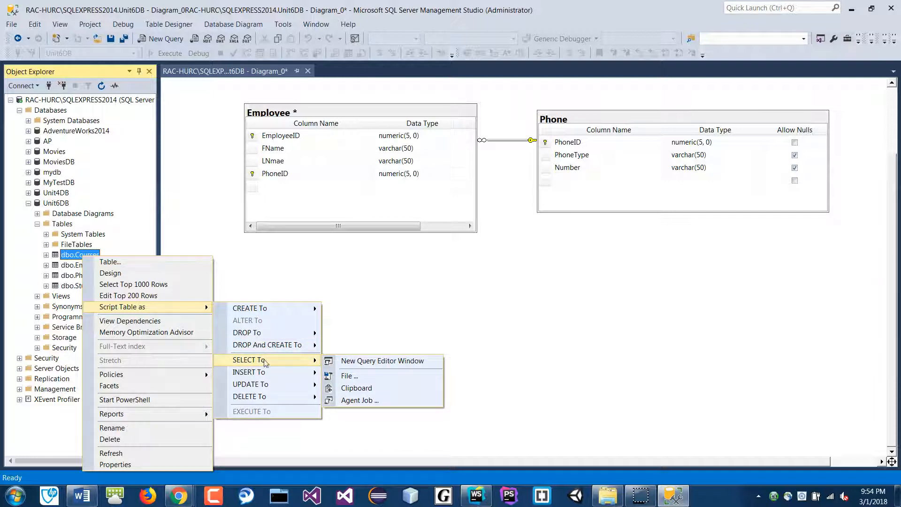
left_click(354, 360)
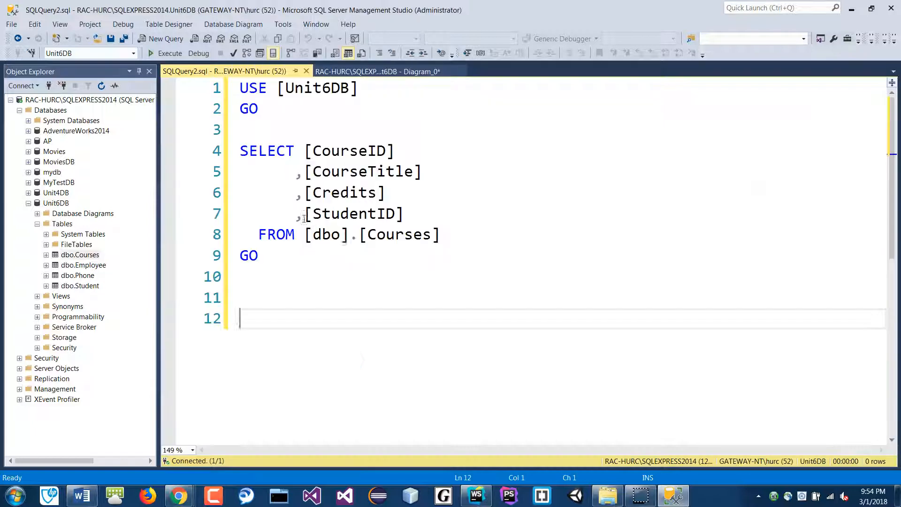
left_click_drag(241, 151, 302, 241)
left_click(296, 254)
- Script the Courses table as CREATE to the clipboard and replace the whole SELECT query with that script
right_click(89, 256)
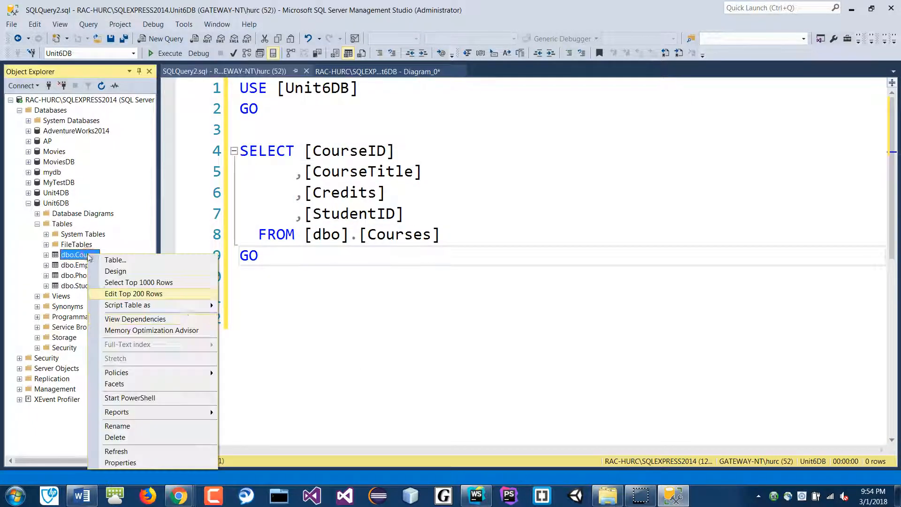
mouse_move(178, 304)
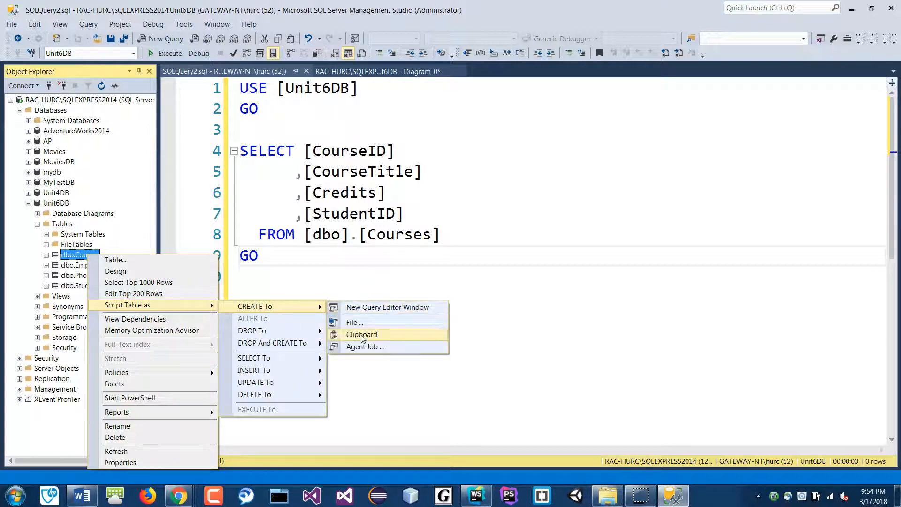
left_click(362, 335)
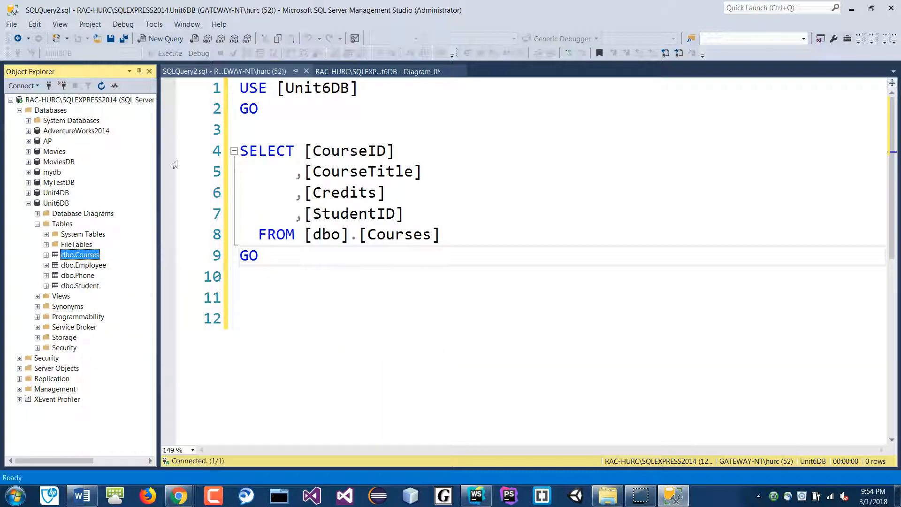
left_click(258, 270)
key("ctrl+a")
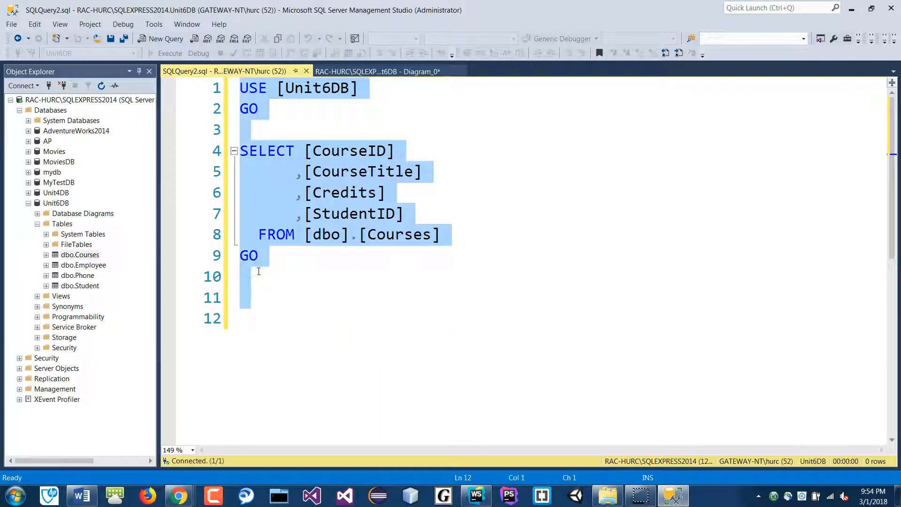
key("Delete")
key("ctrl+v")
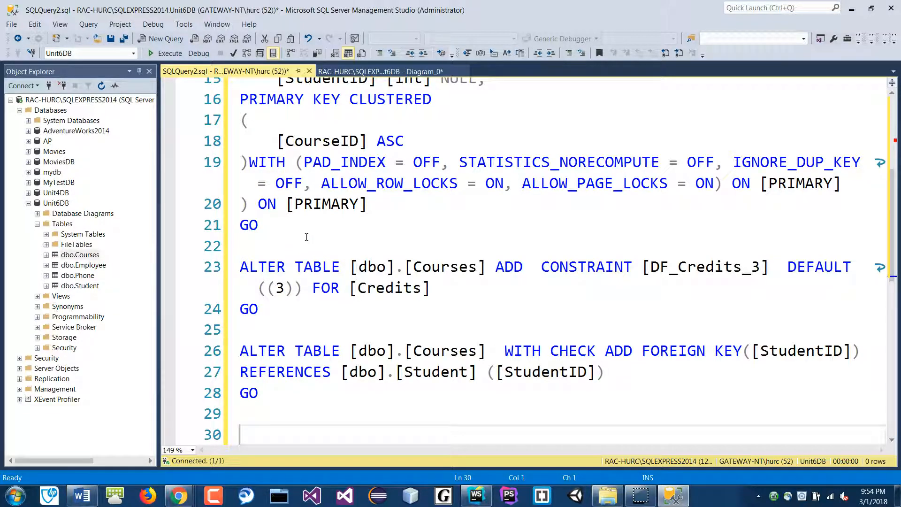
- Review the Courses CREATE script, including its dbo schema, column definitions, primary key, Credits default constraint and StudentID foreign key
scroll(308, 238, "up", 5)
scroll(300, 211, "down", 5)
scroll(292, 188, "up", 1)
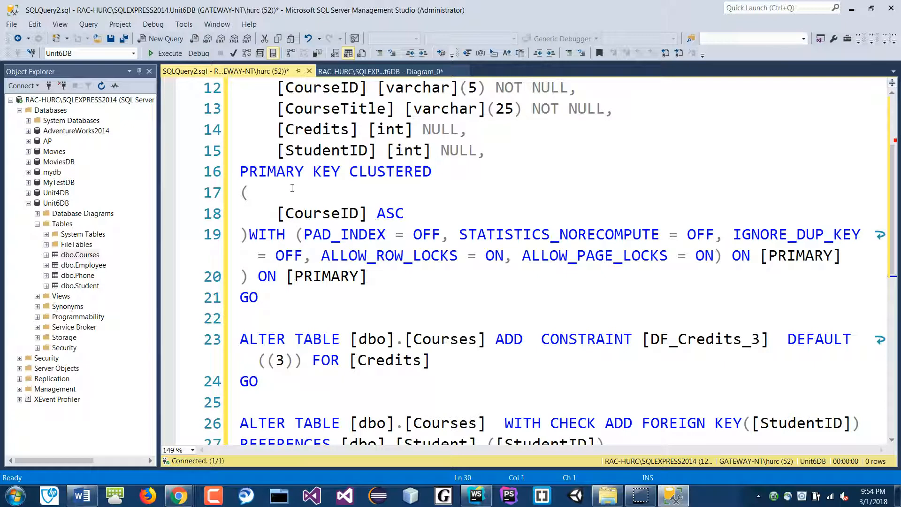
scroll(285, 165, "up", 4)
scroll(305, 214, "down", 2)
left_click(314, 164)
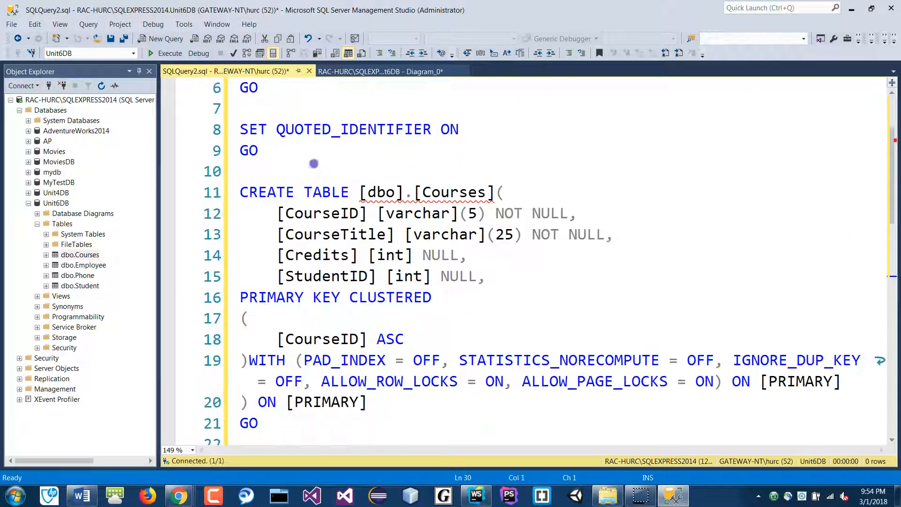
scroll(284, 238, "down", 1)
left_click(335, 254)
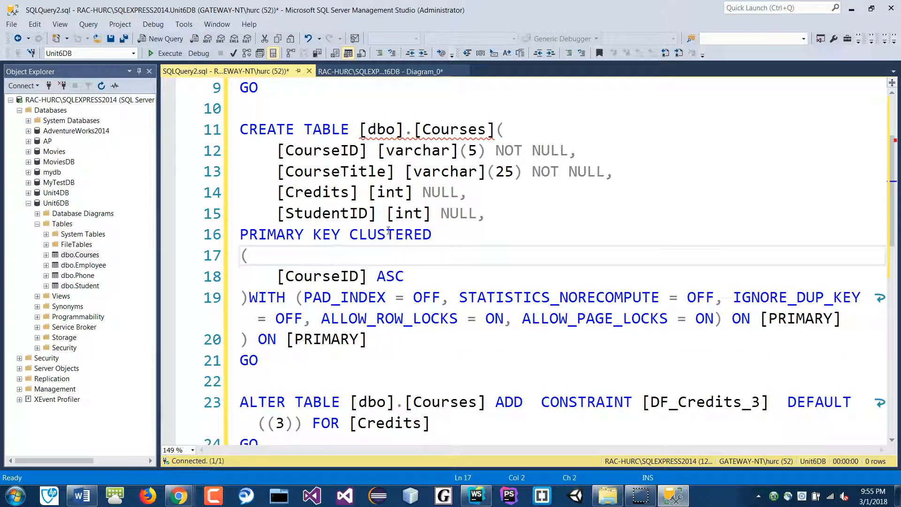
left_click_drag(360, 130, 407, 134)
left_click(458, 235)
scroll(458, 235, "down", 2)
scroll(459, 236, "up", 2)
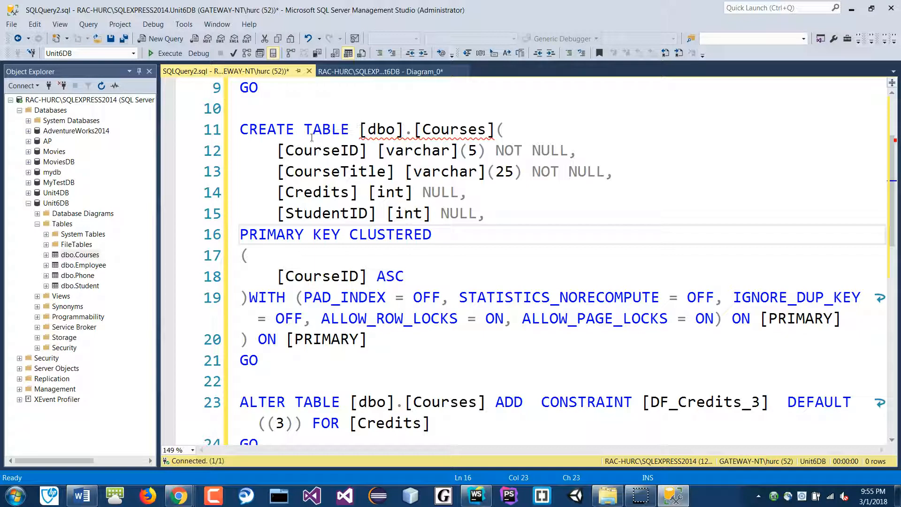
- Query the top 1000 rows of the Courses table and look over the generated statement's TOP (1000) clause and column list
left_click(79, 256)
right_click(78, 257)
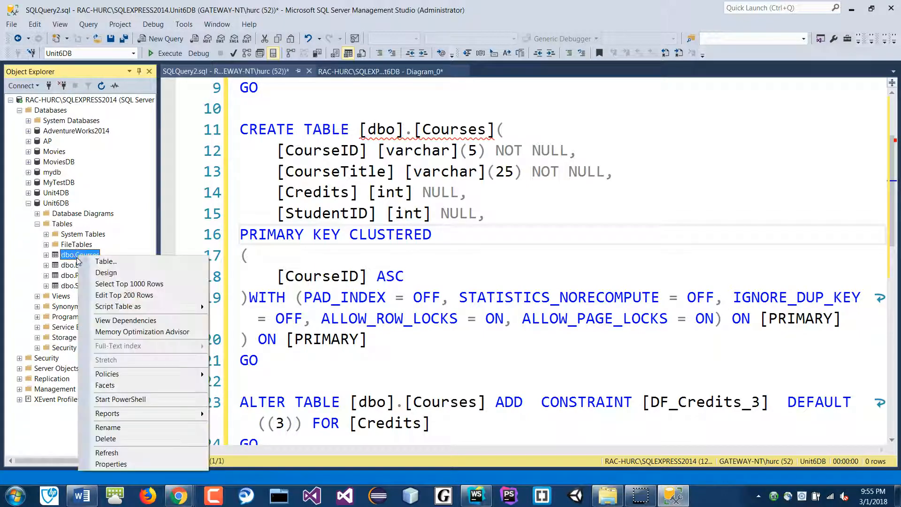
left_click(132, 285)
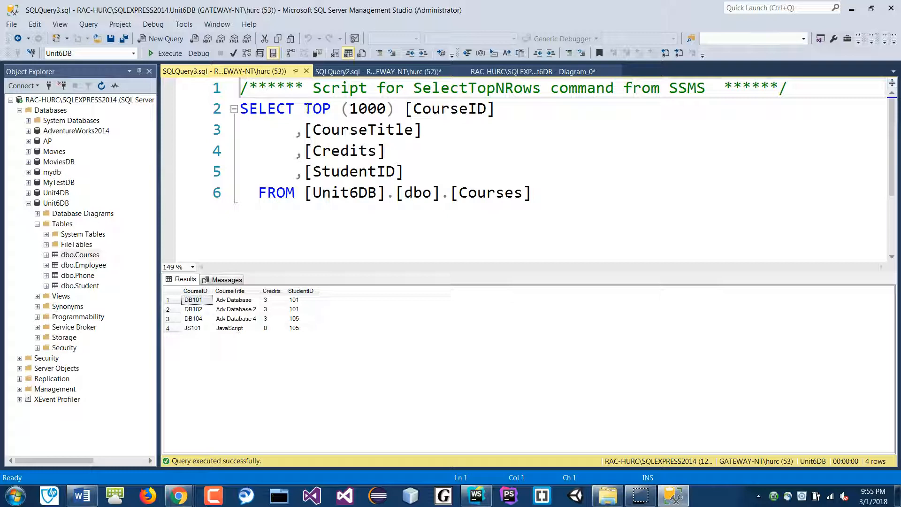
left_click_drag(304, 109, 401, 99)
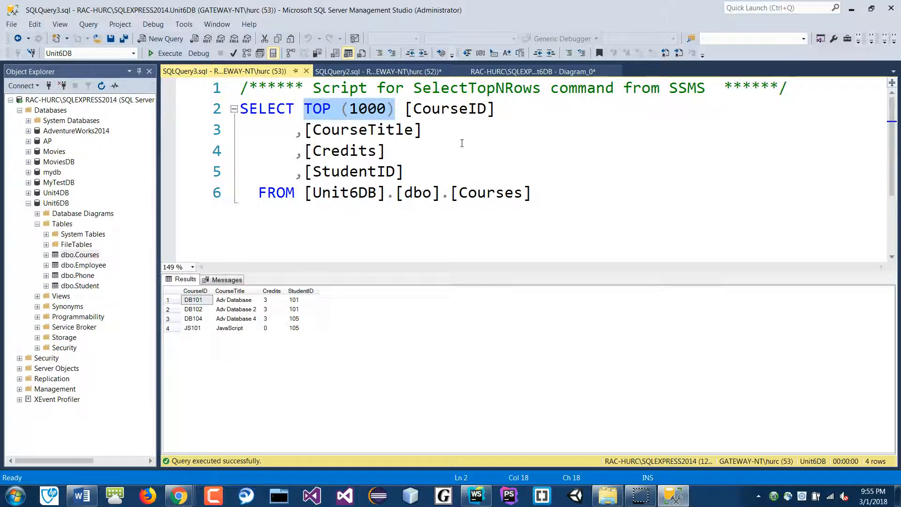
left_click(375, 171)
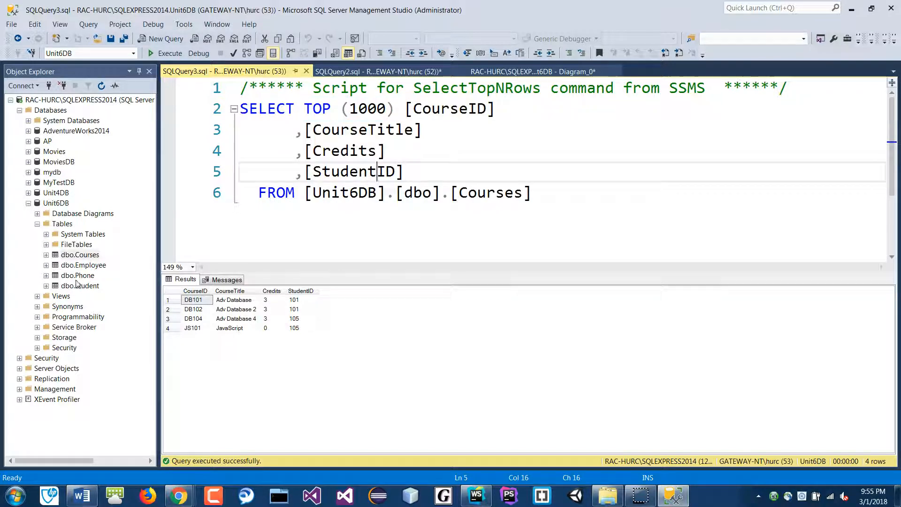
left_click(356, 149)
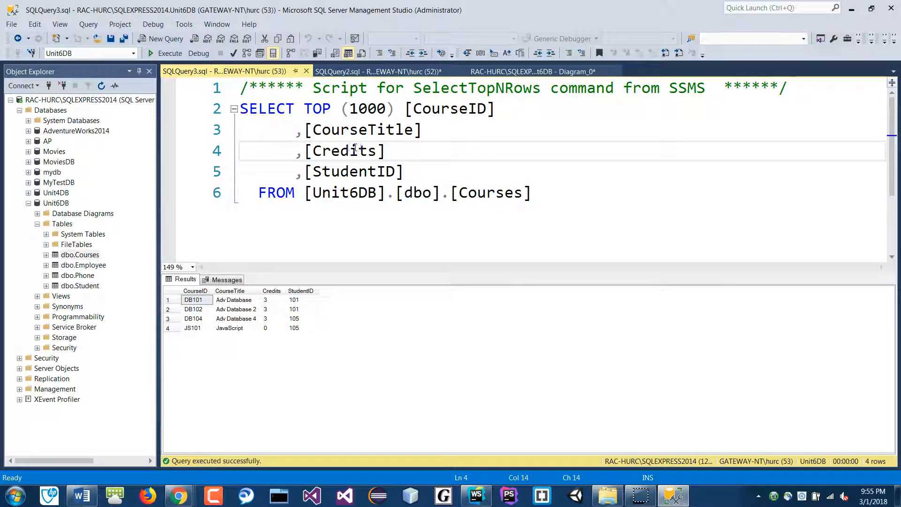
right_click(87, 265)
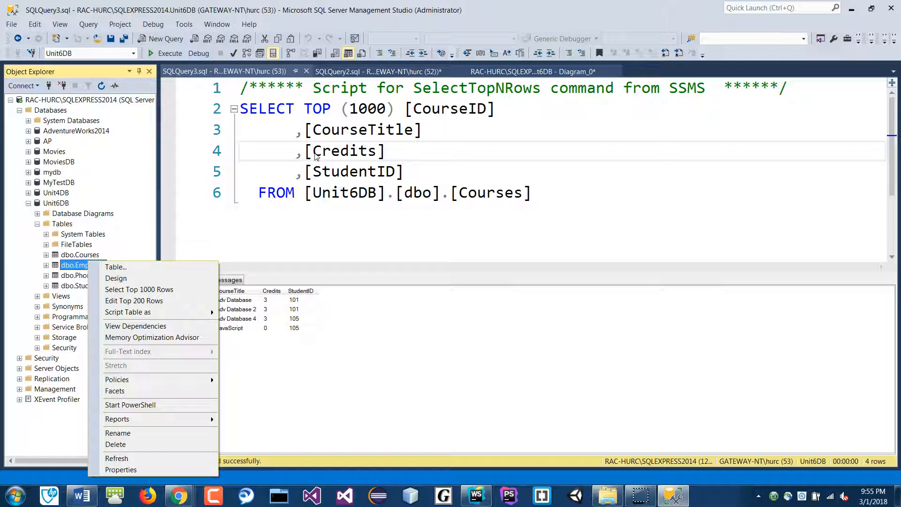
left_click(350, 149)
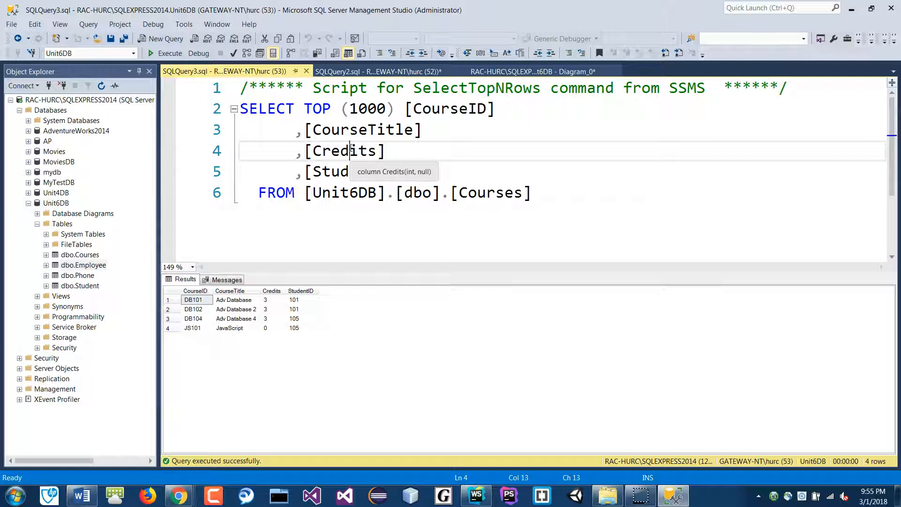
left_click(365, 146)
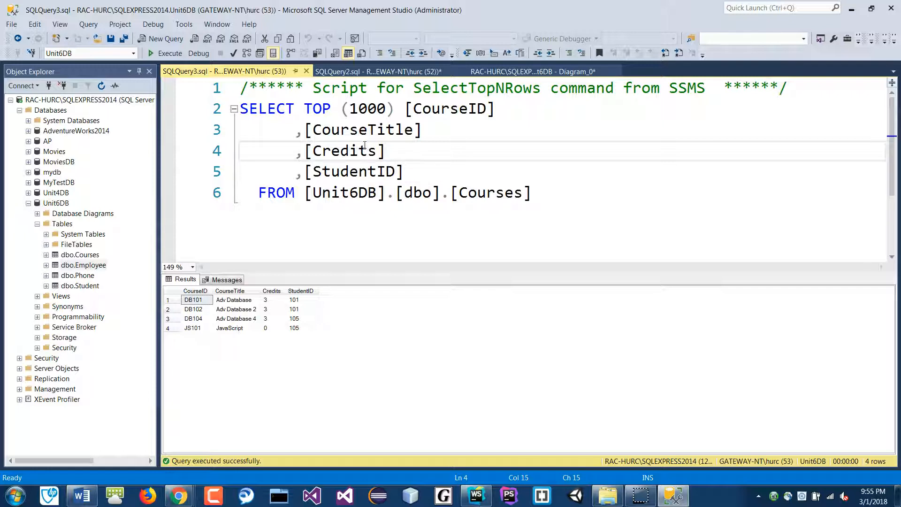